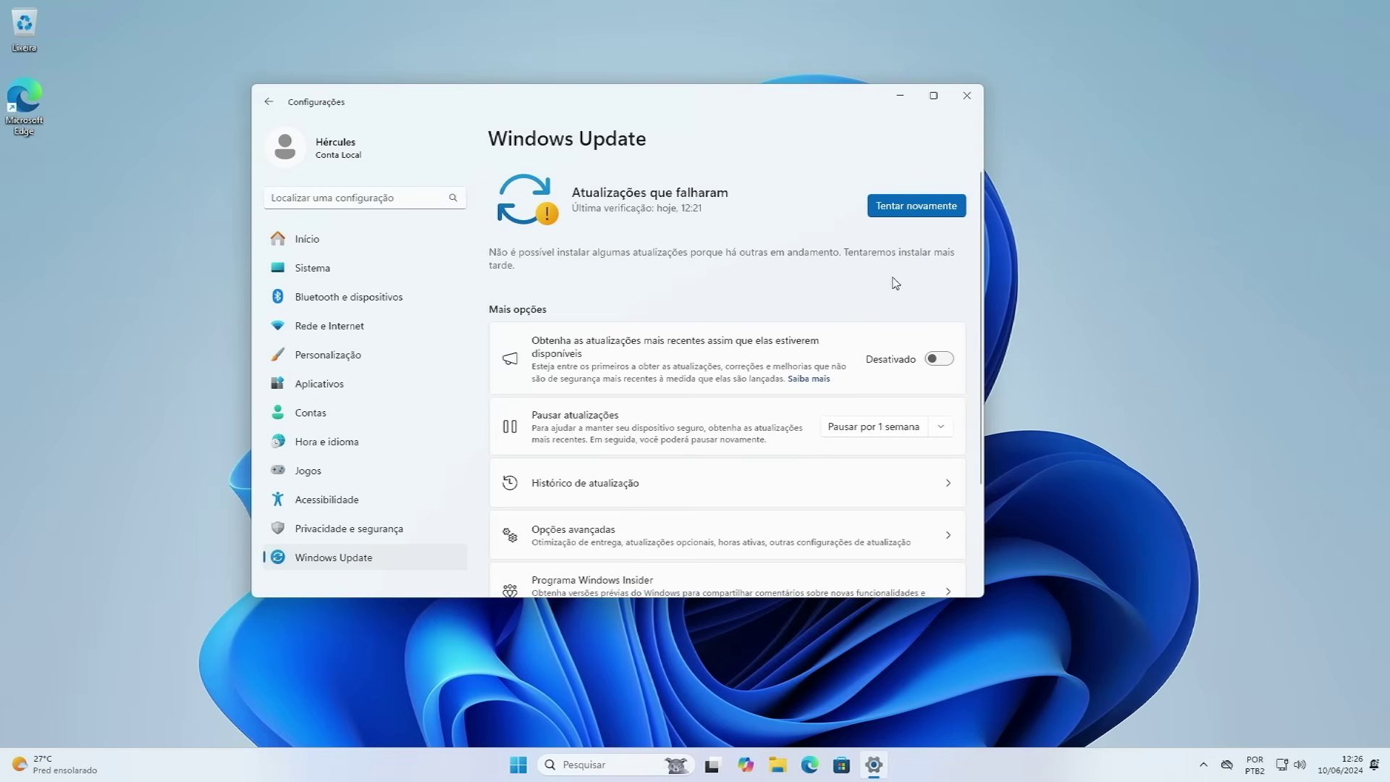
# Step: Retry the failed updates in Windows Update and check the hidden system tray icons
pyautogui.click(930, 208)
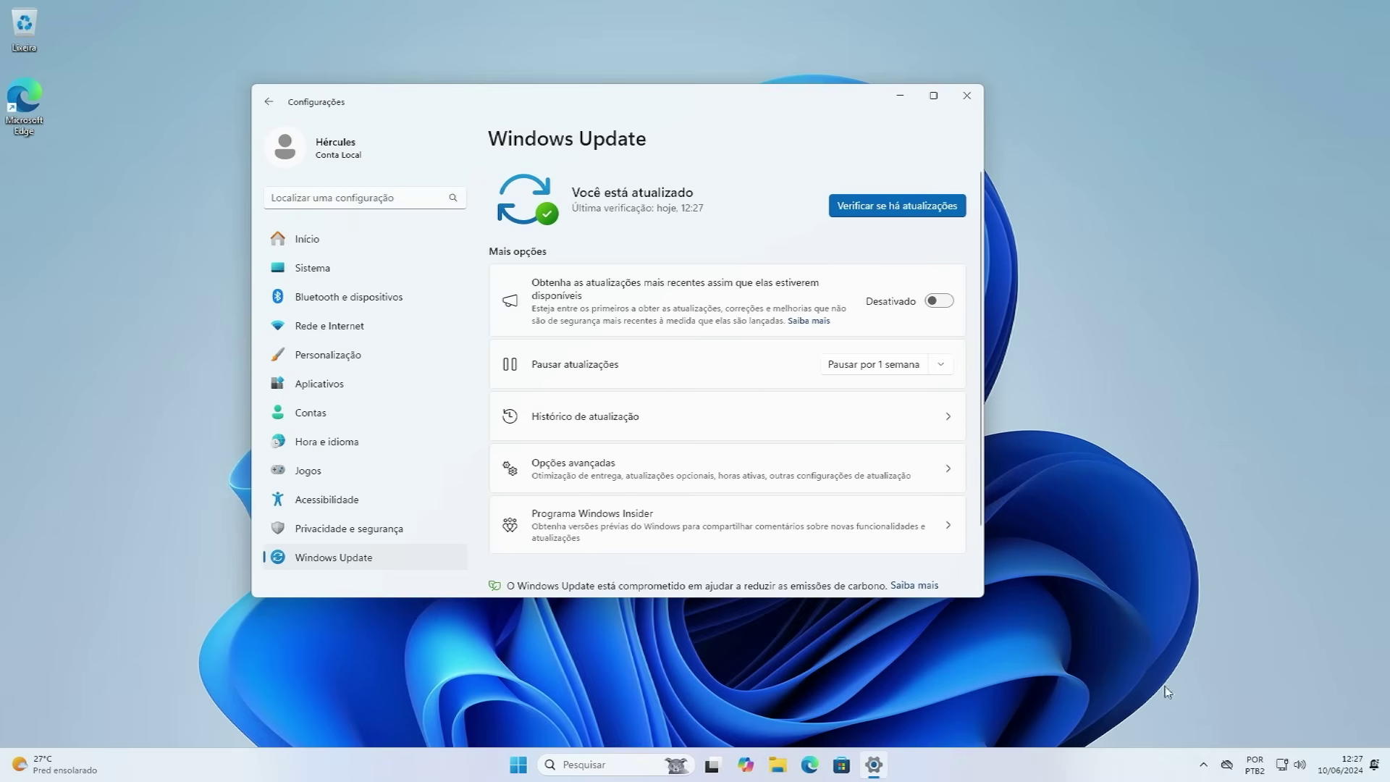
pyautogui.click(1203, 765)
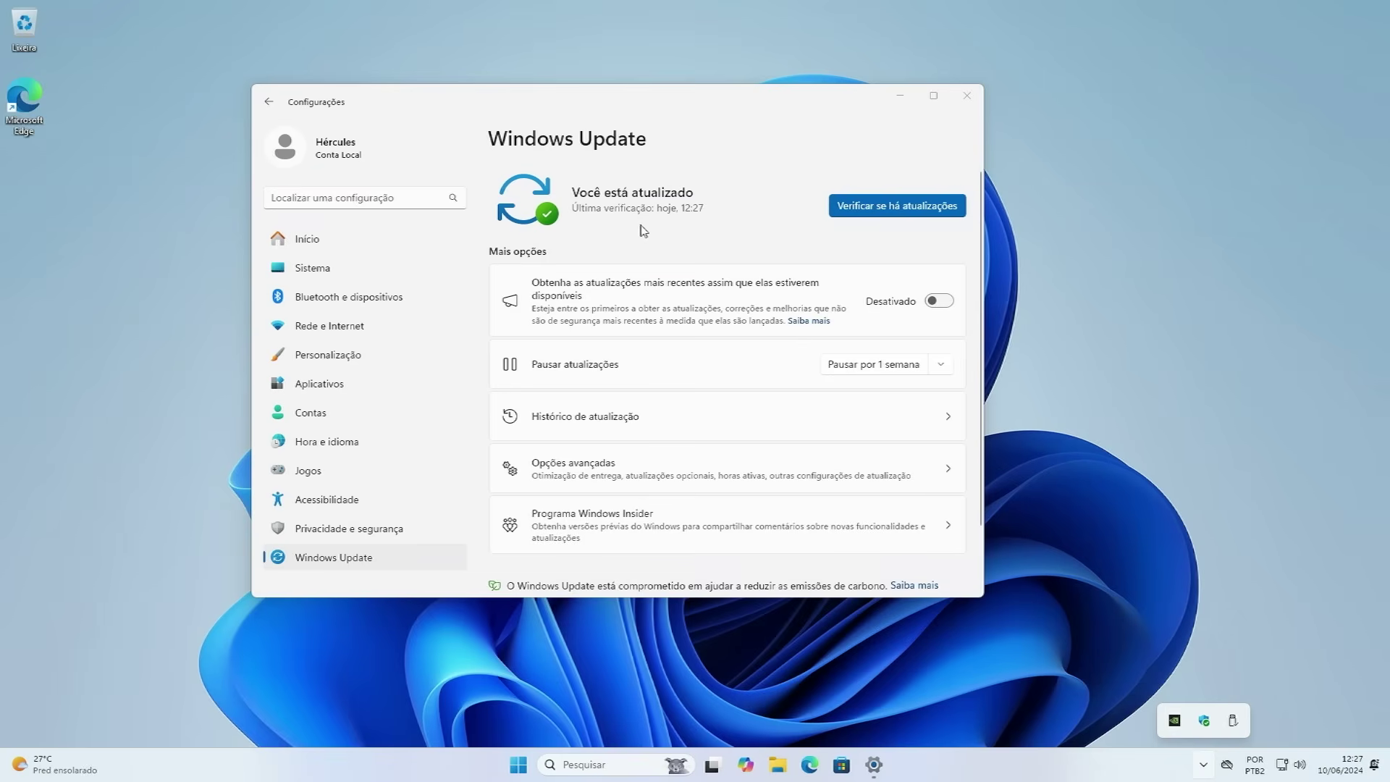
pyautogui.click(685, 230)
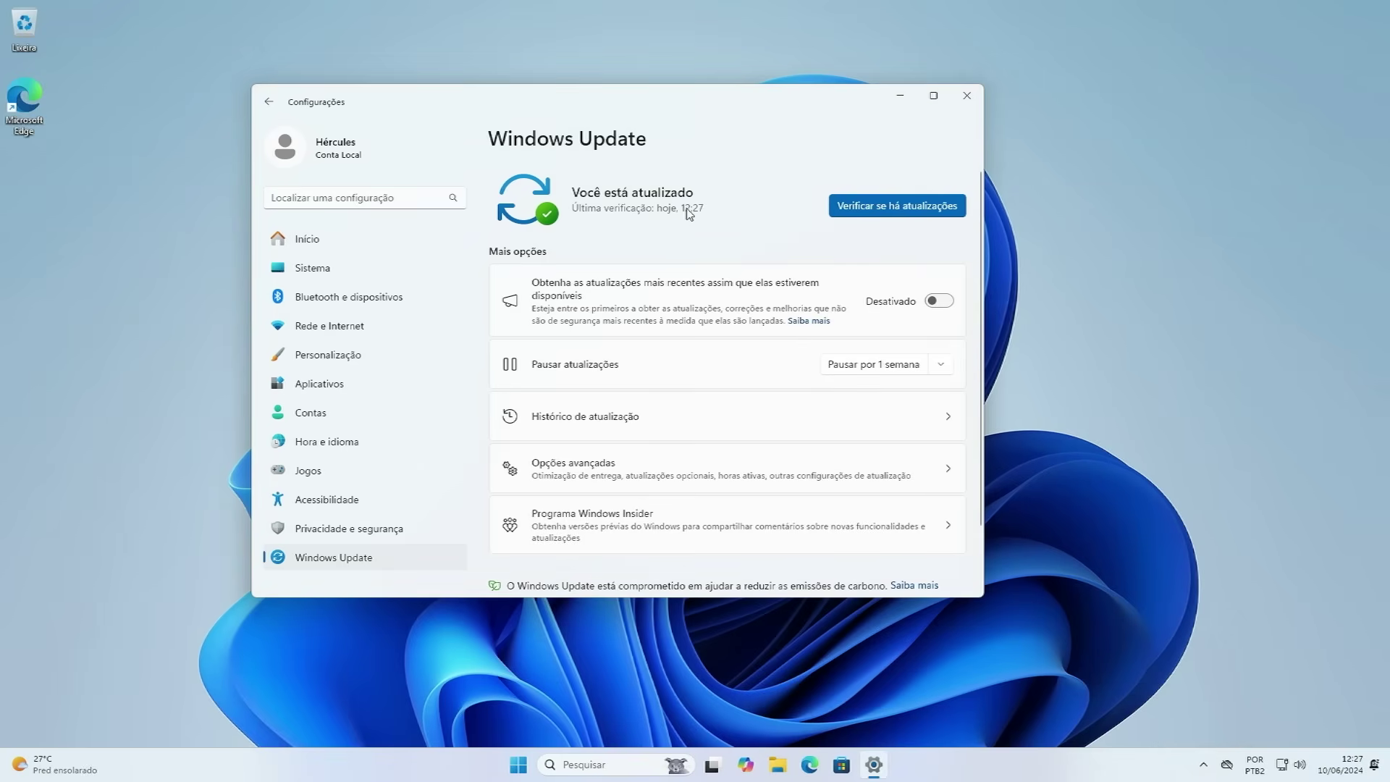
pyautogui.moveTo(714, 99); pyautogui.dragTo(657, 85)
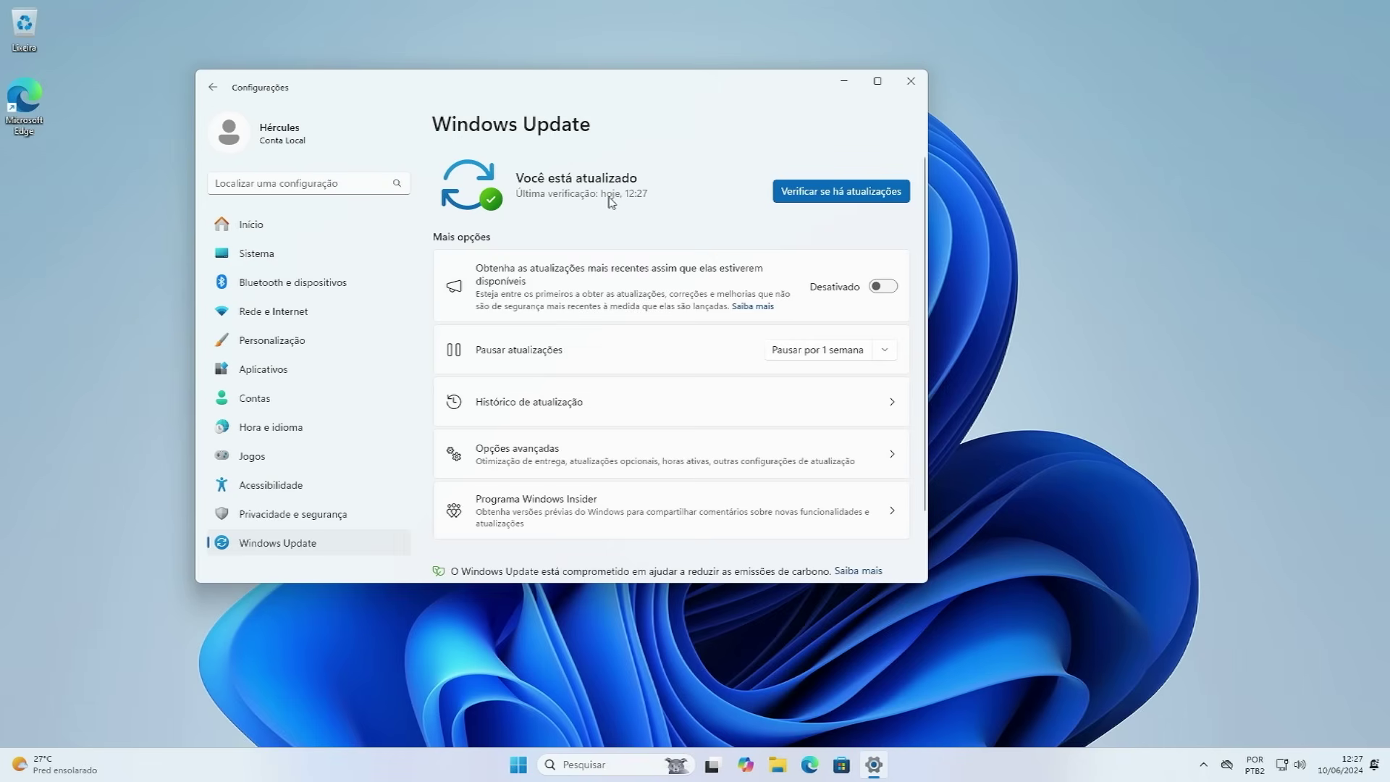
# Step: Open the optional updates within the advanced options of Windows Update and expand the list of driver updates
pyautogui.scroll(-1, 610, 202)
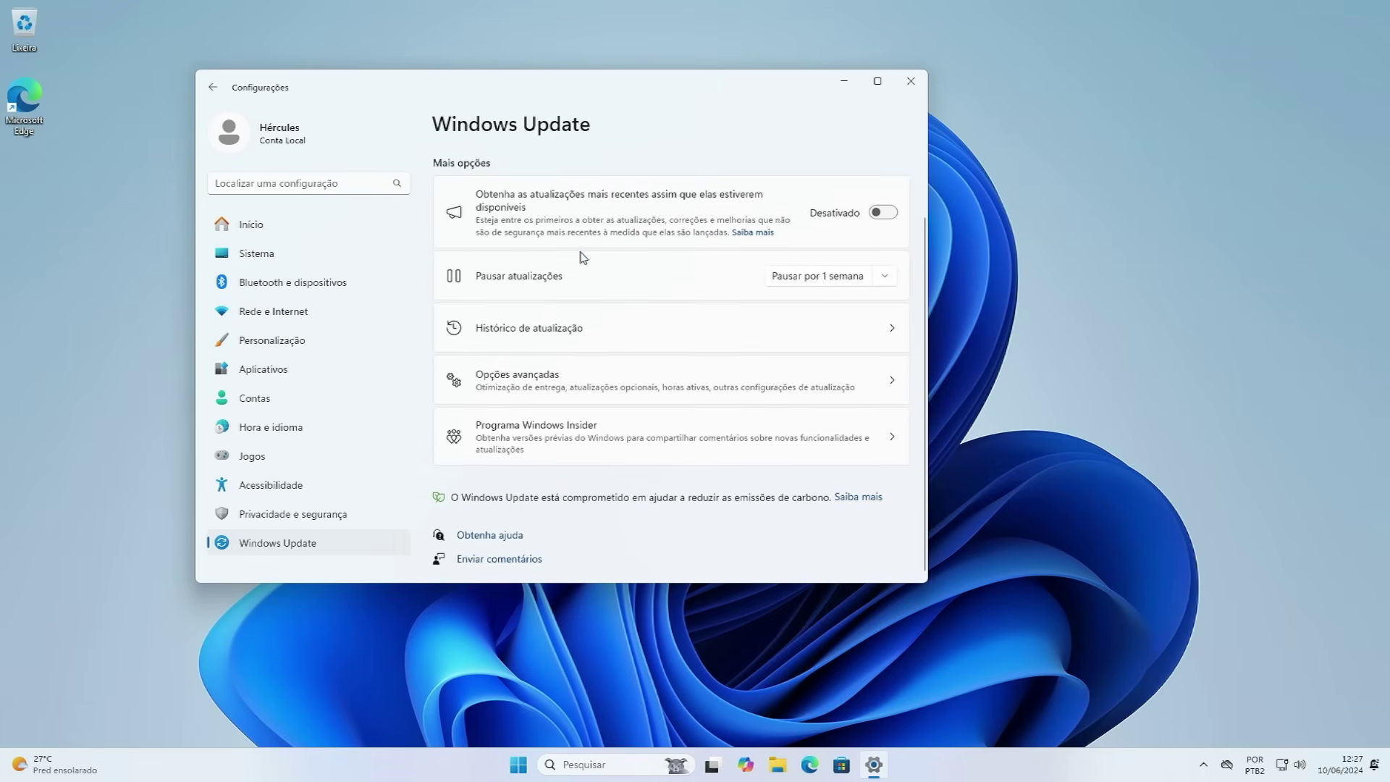
pyautogui.click(624, 391)
pyautogui.scroll(-3, 622, 391)
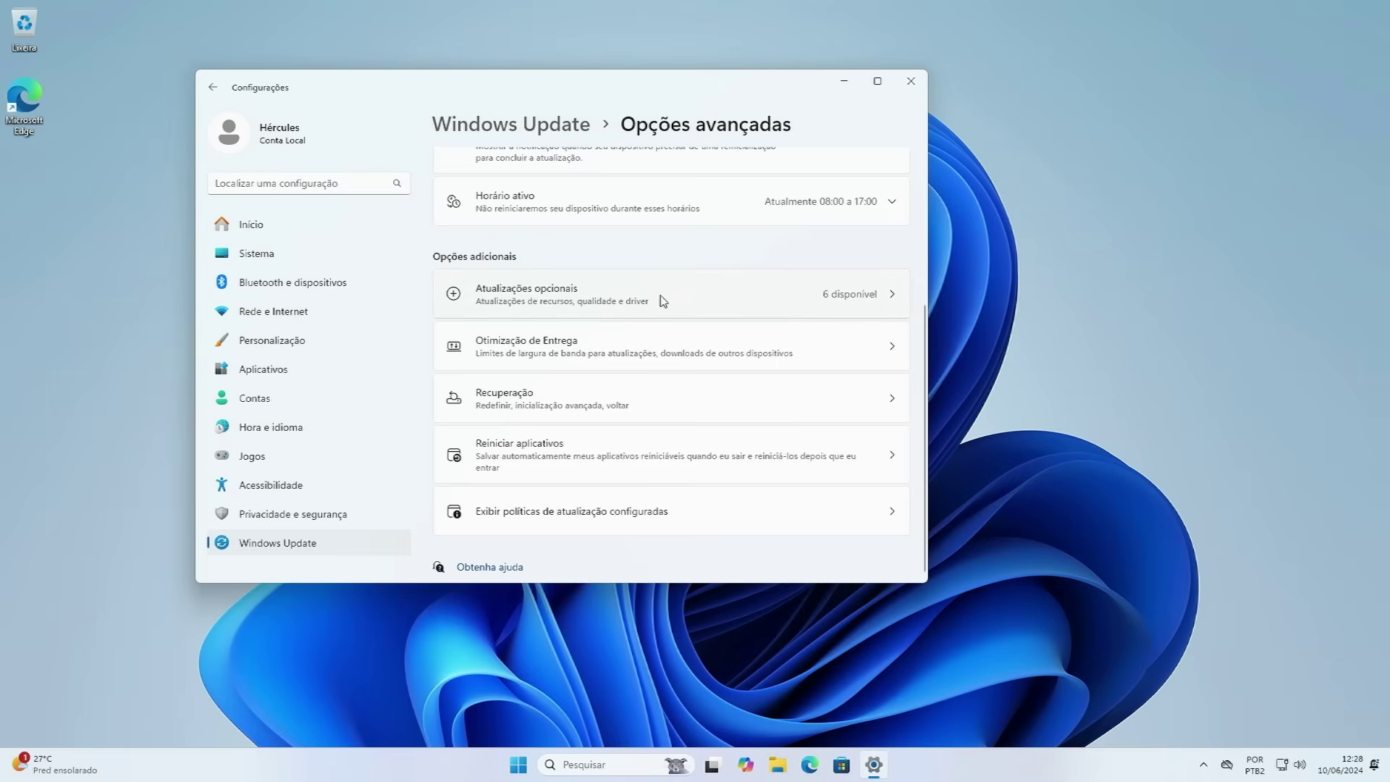
pyautogui.click(661, 301)
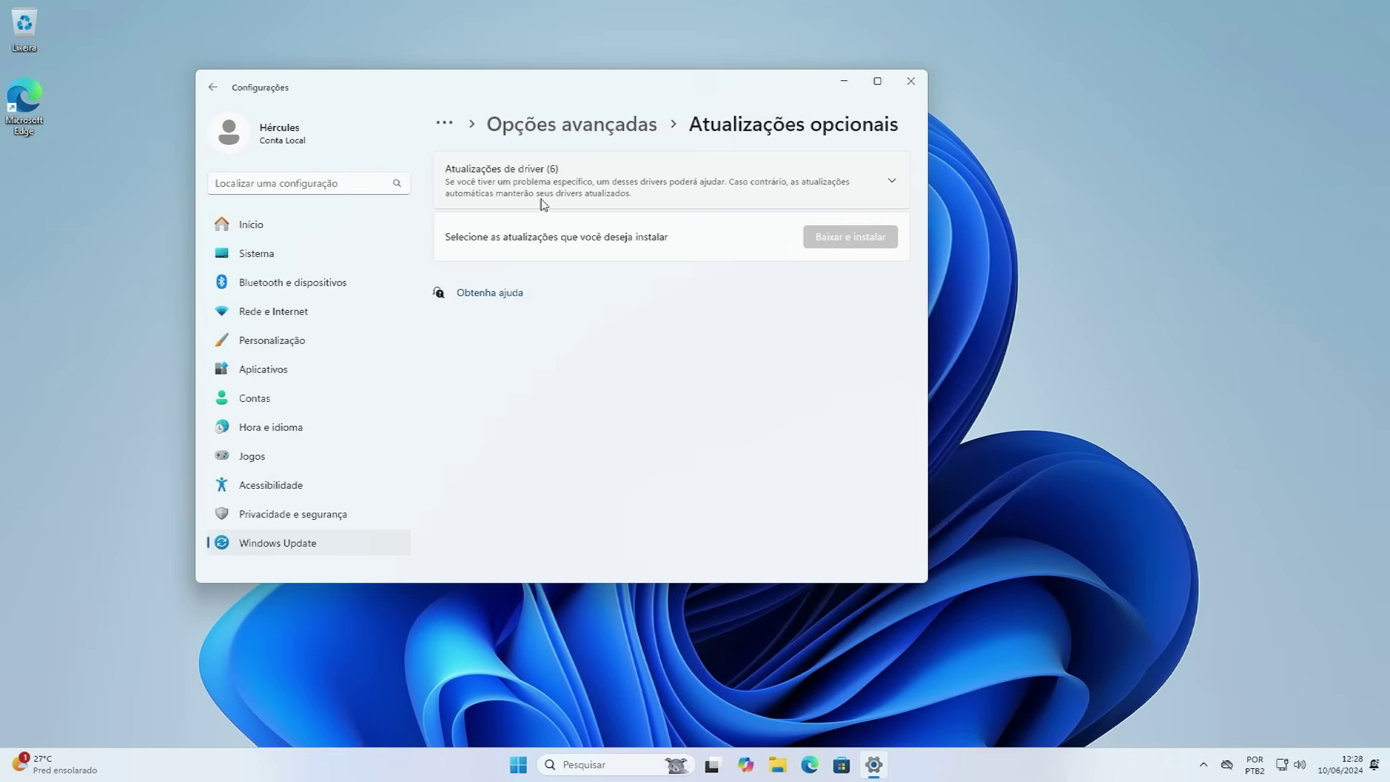
pyautogui.click(600, 180)
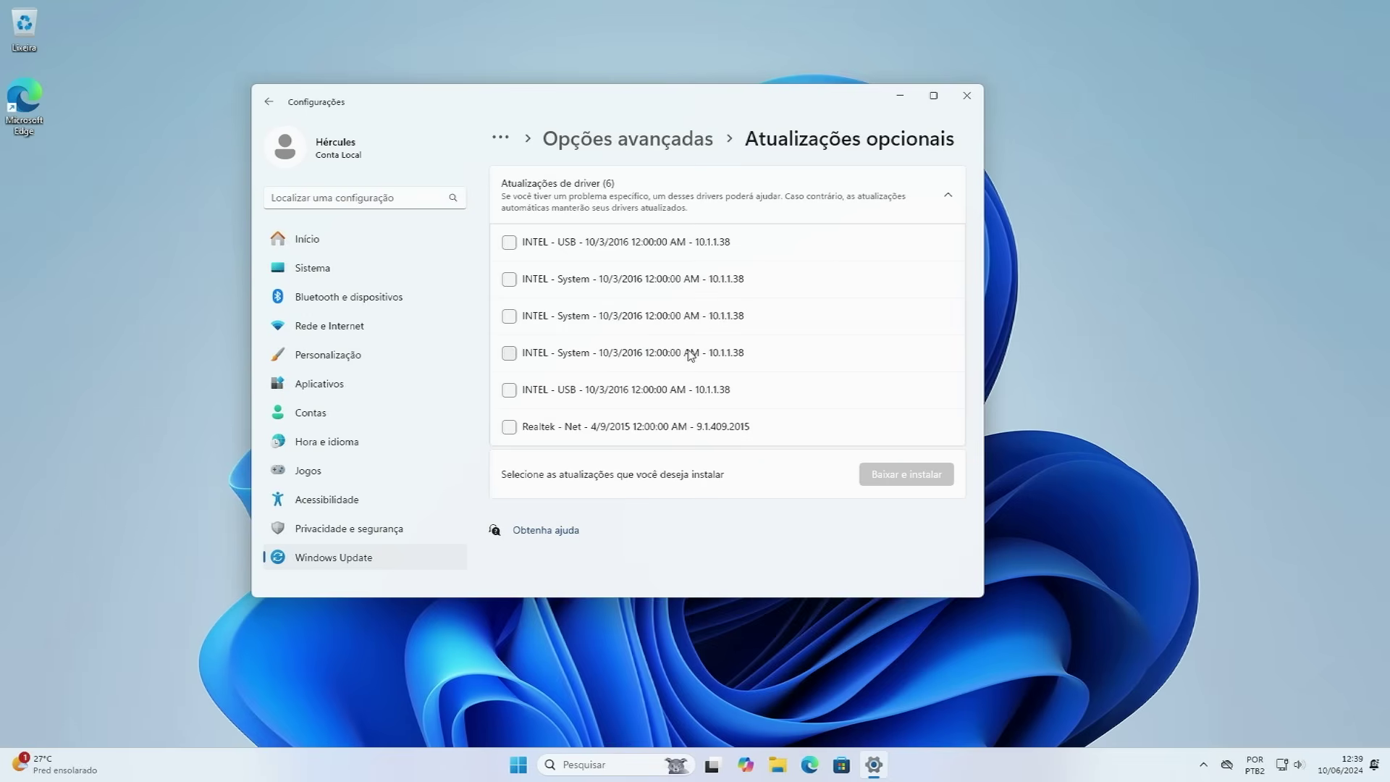
# Step: Select the Realtek Net 9.1.409.2015 and lower INTEL USB 10.1.1.38 driver updates, and download and install them
pyautogui.click(509, 426)
pyautogui.click(511, 391)
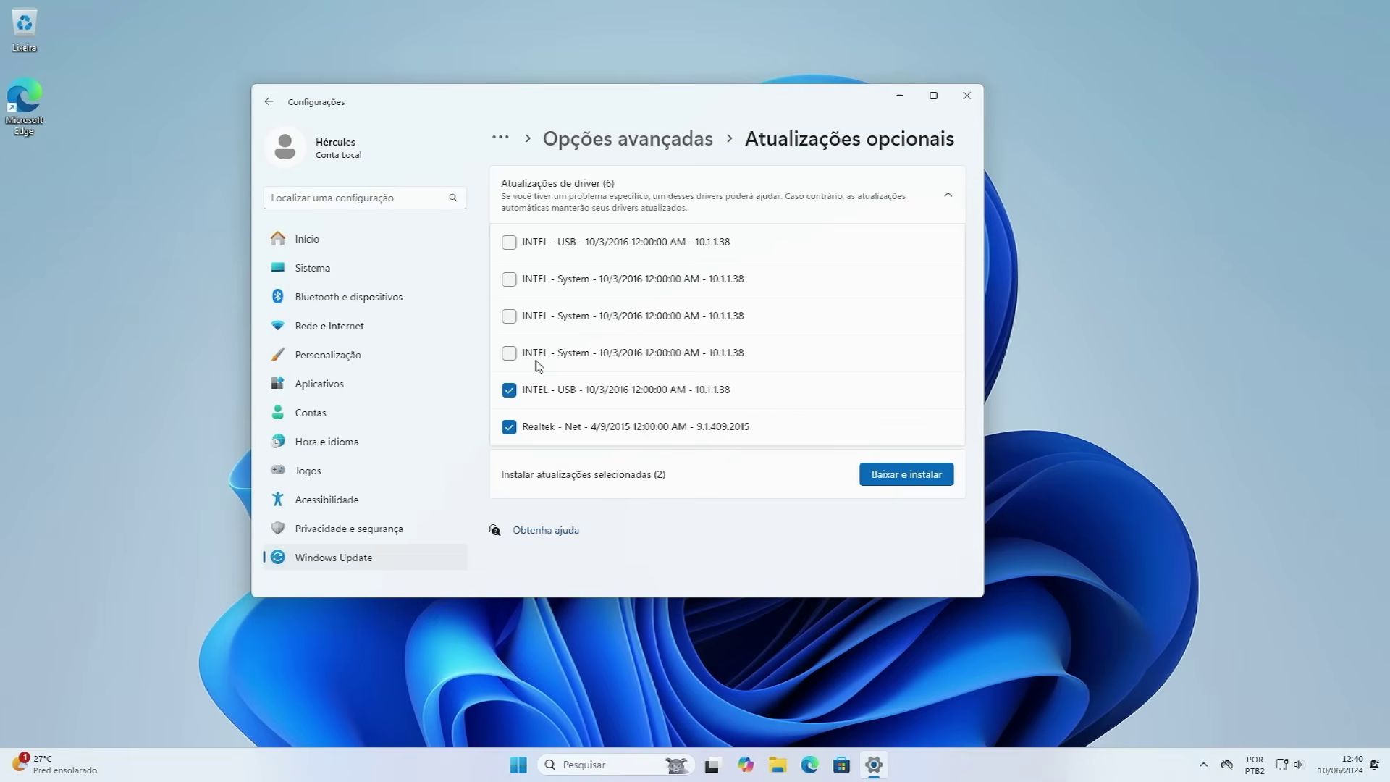
pyautogui.click(509, 279)
pyautogui.click(914, 481)
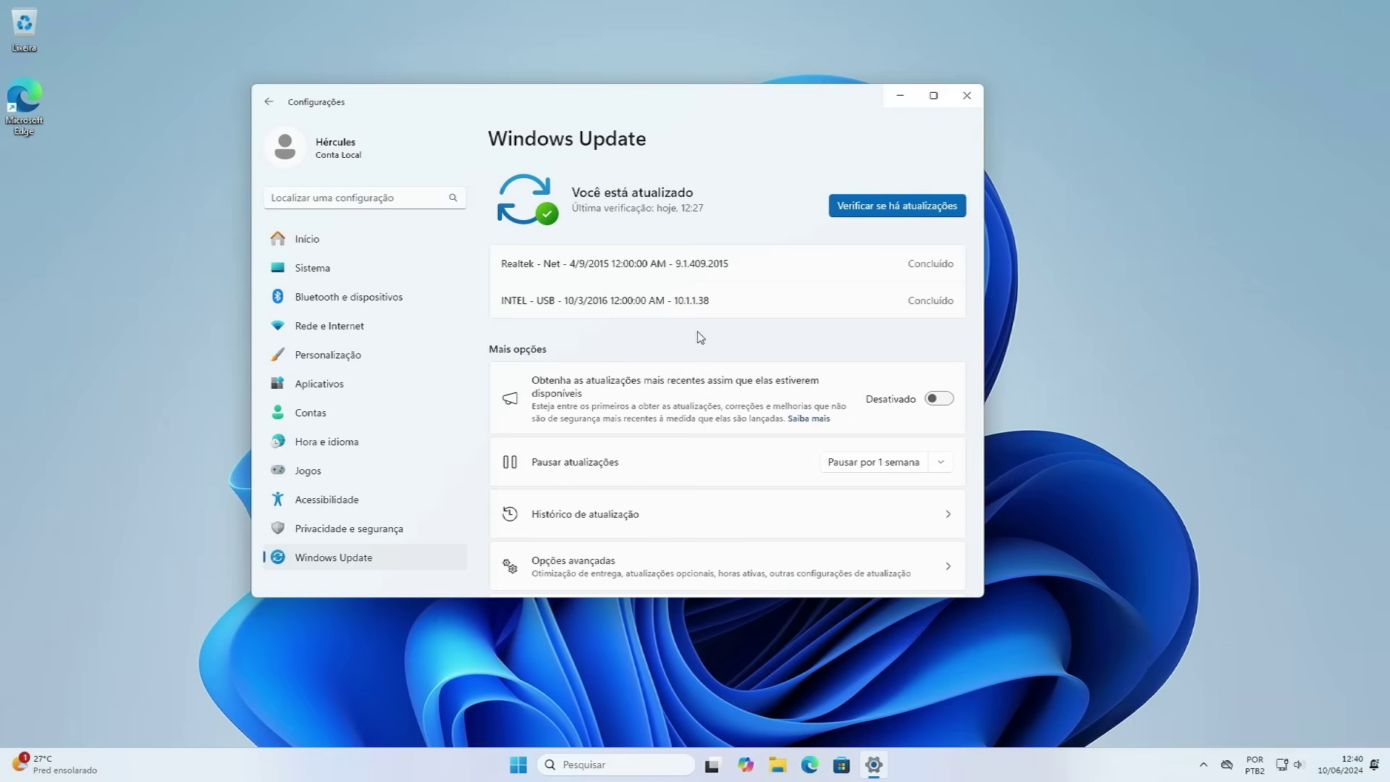
# Step: Close the Settings window and open the Downloads folder in a narrower File Explorer window
pyautogui.moveTo(658, 101); pyautogui.dragTo(748, 97)
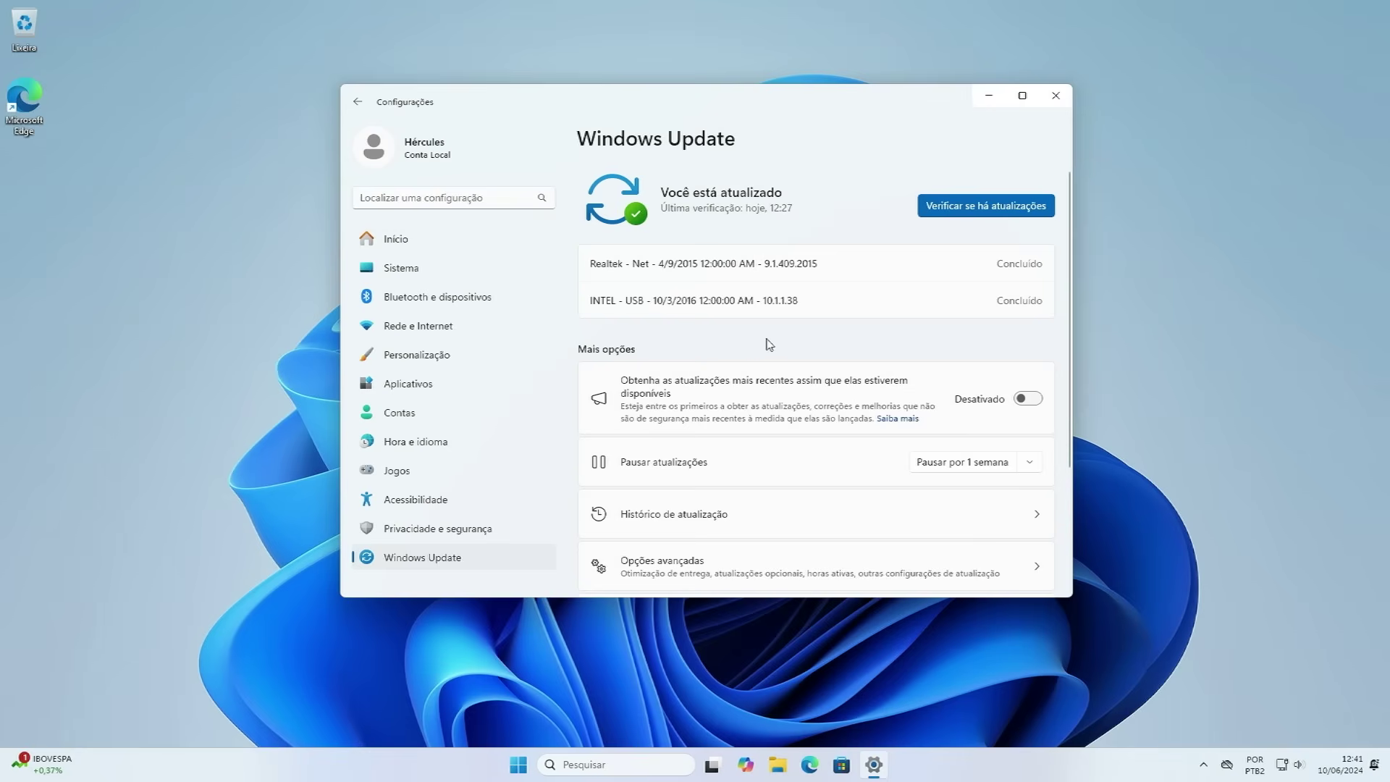
pyautogui.moveTo(867, 100); pyautogui.dragTo(832, 102)
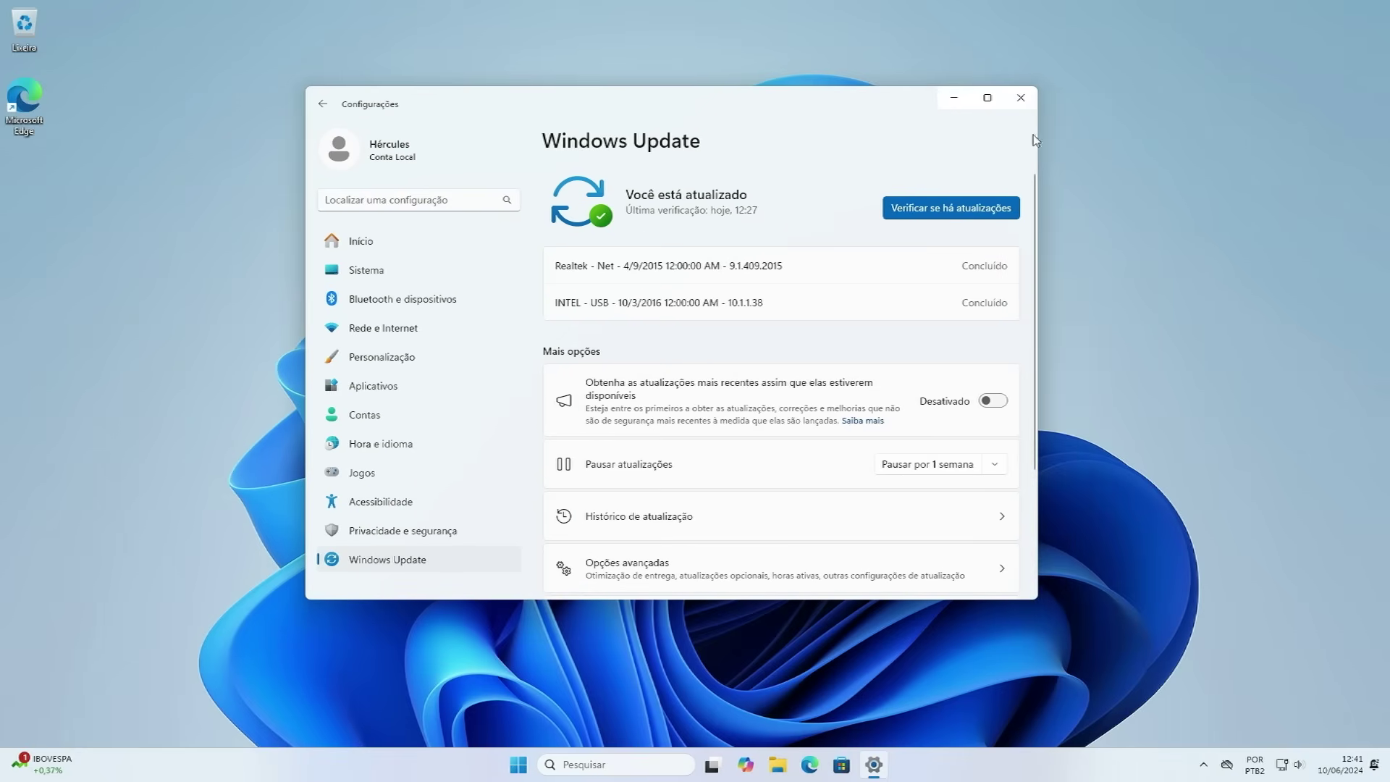
pyautogui.click(1021, 103)
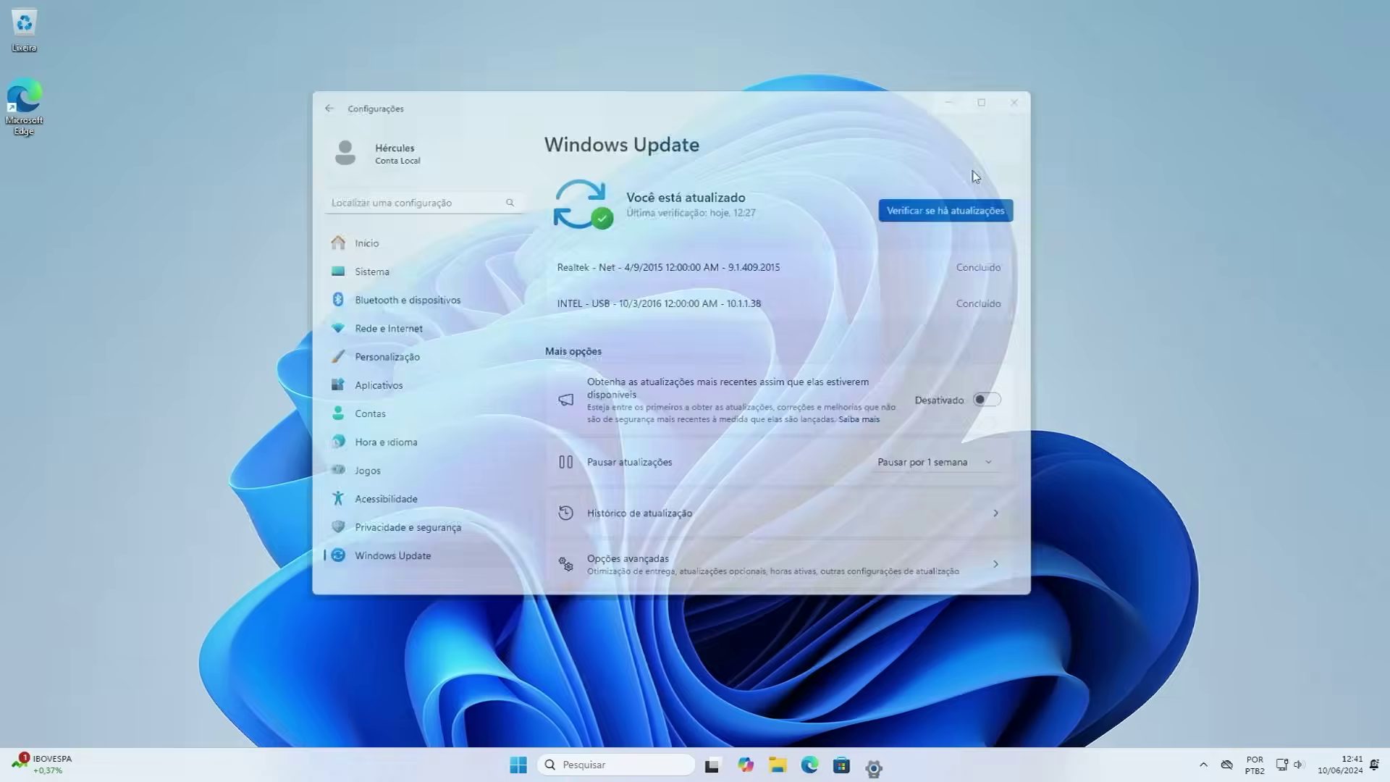
pyautogui.click(794, 765)
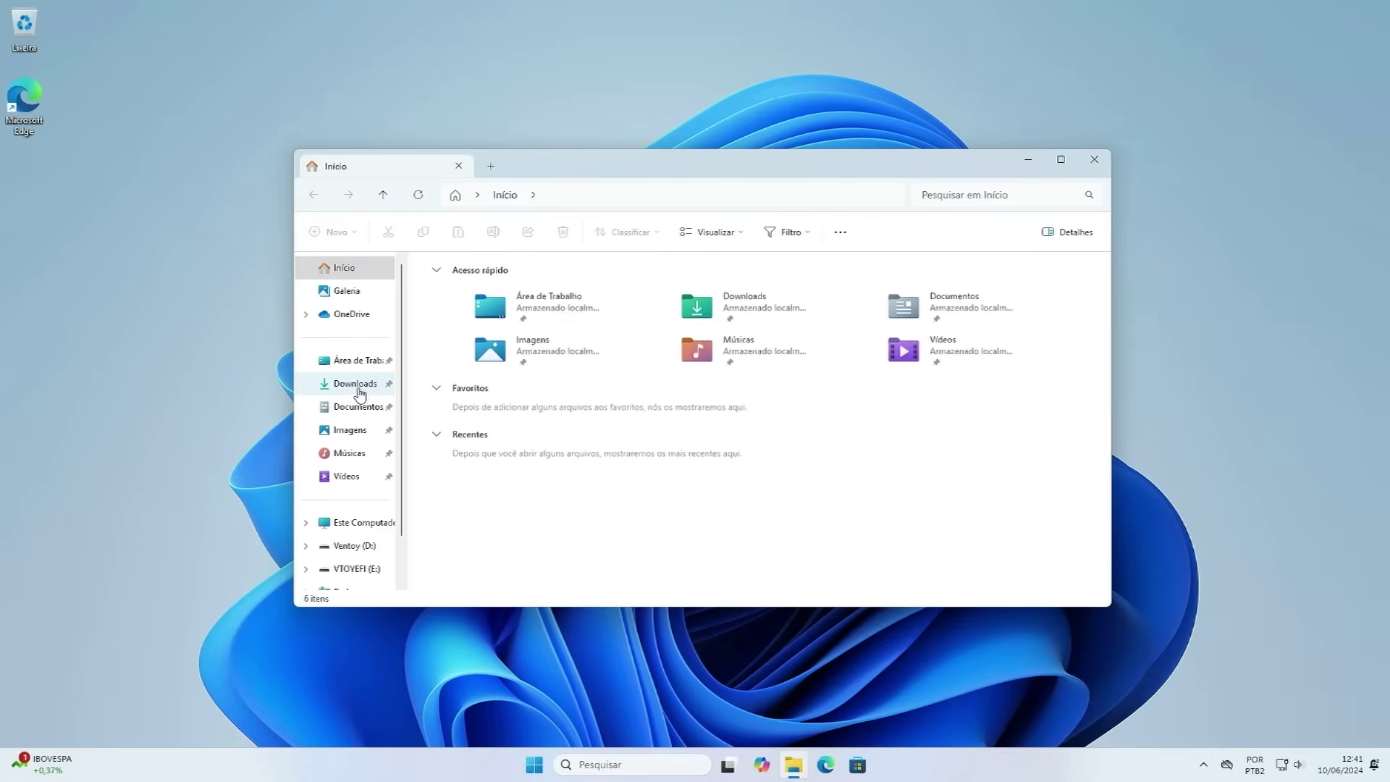
pyautogui.click(360, 384)
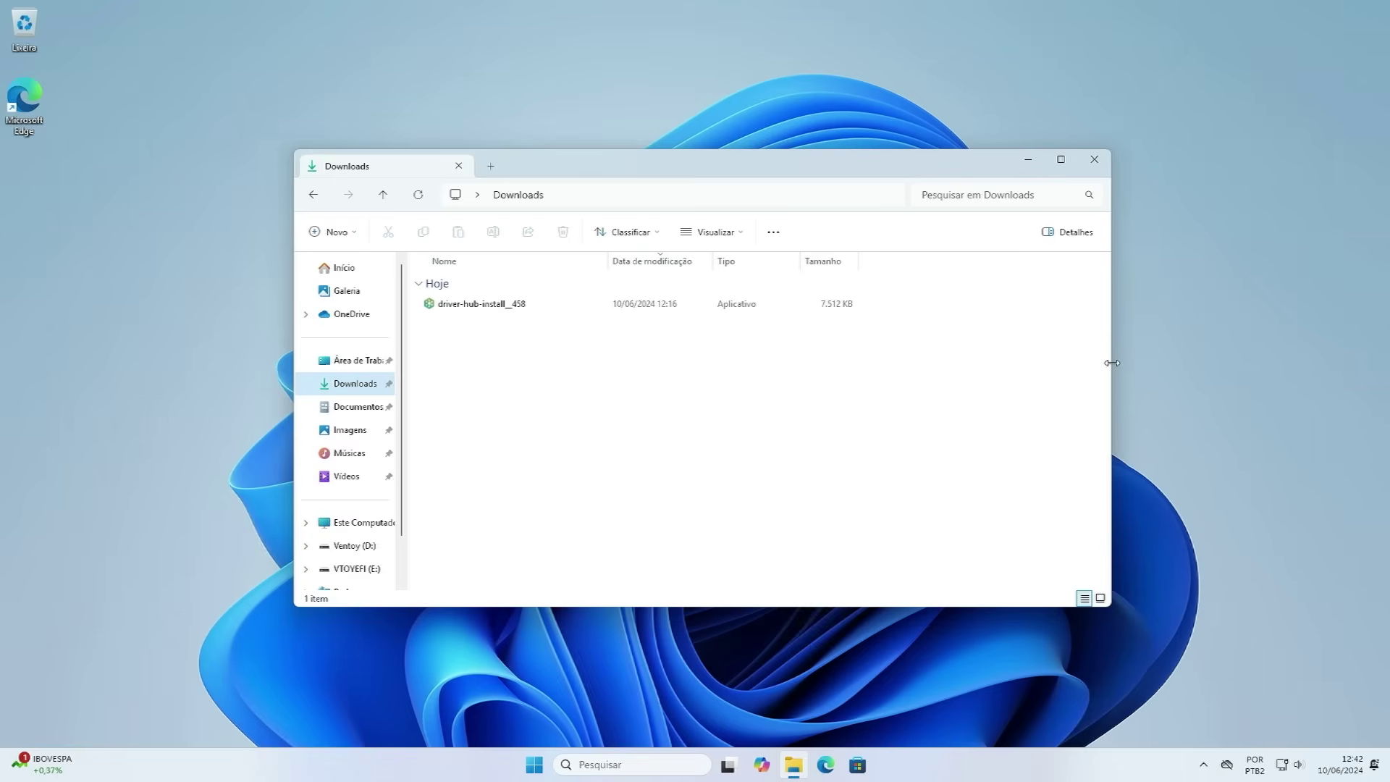
pyautogui.moveTo(1113, 363); pyautogui.dragTo(1027, 363)
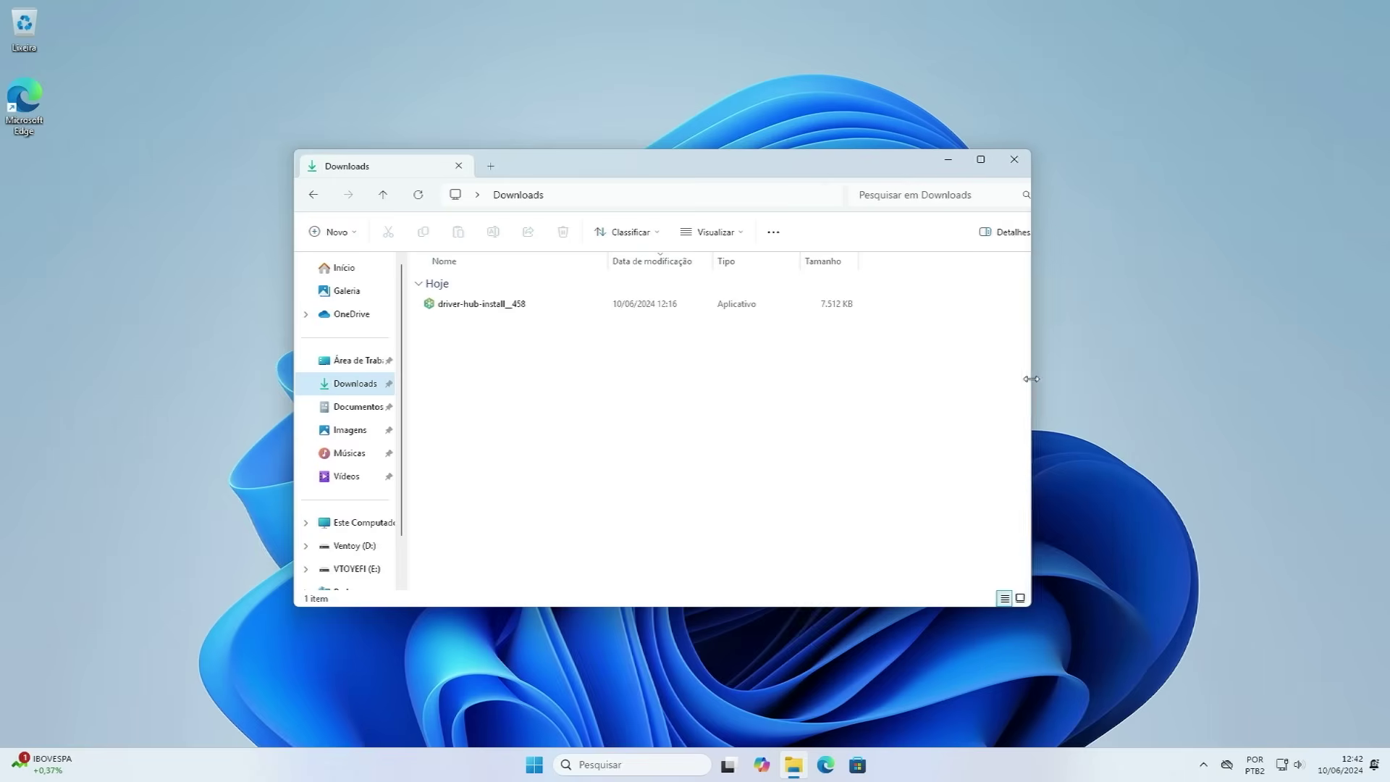
pyautogui.click(1203, 766)
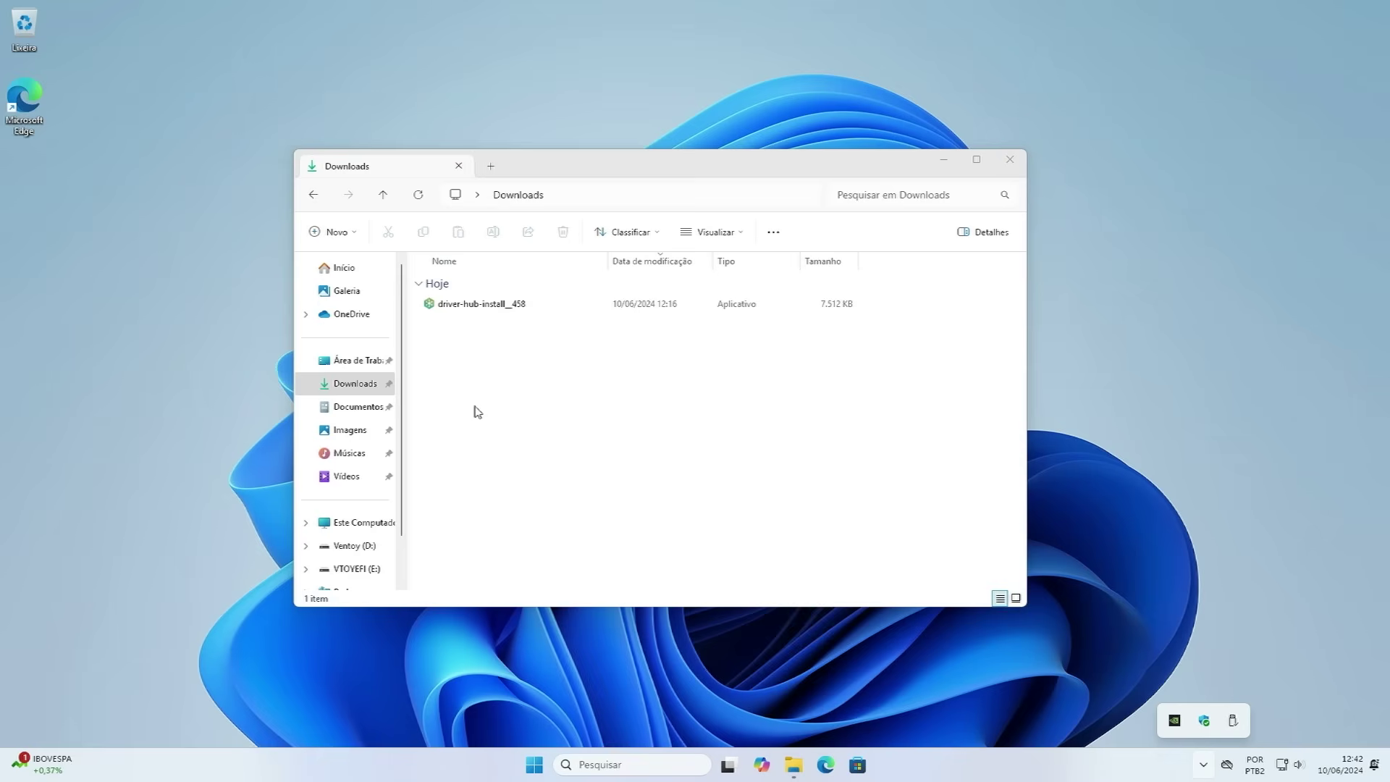
# Step: Run the driver-hub-install__458 installer, start the standard DriverHub installation and allow it to make changes to the device
pyautogui.click(458, 310)
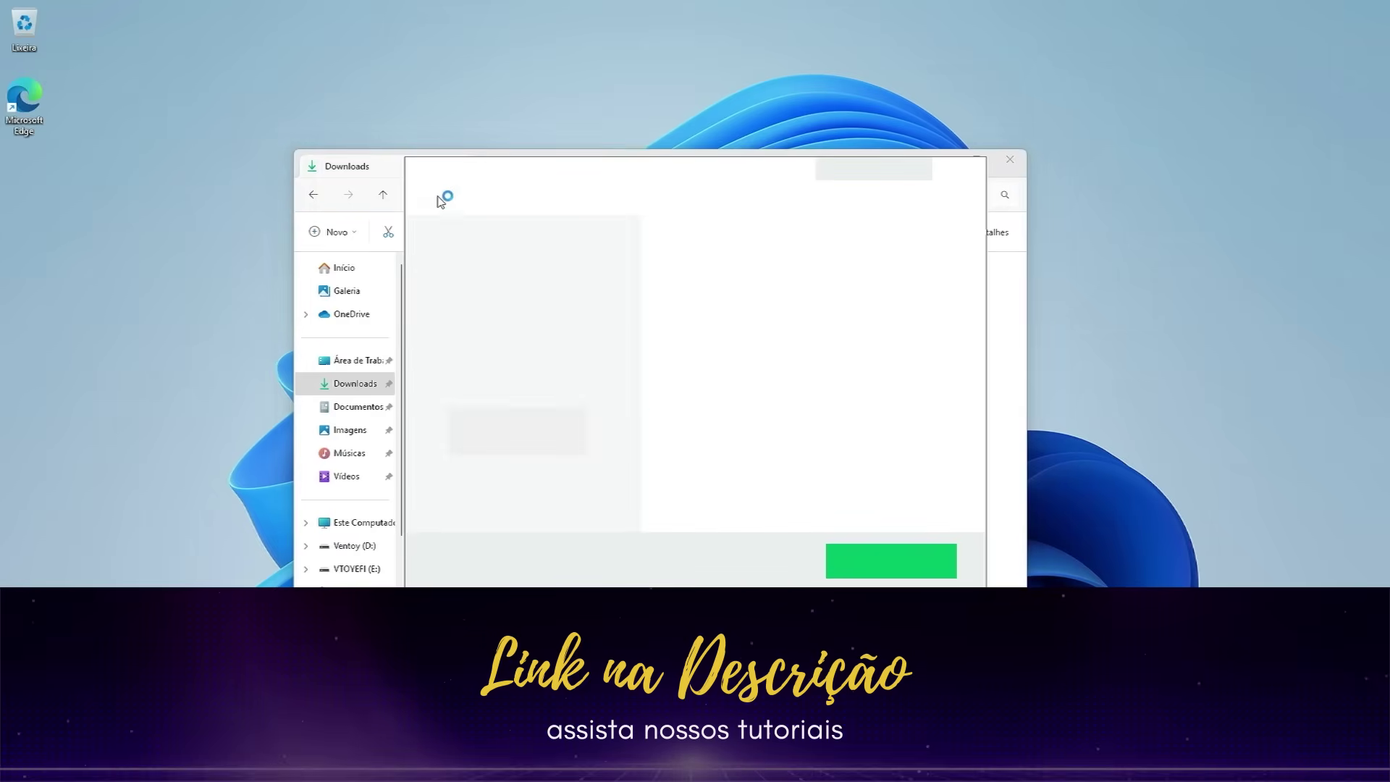
pyautogui.click(1011, 161)
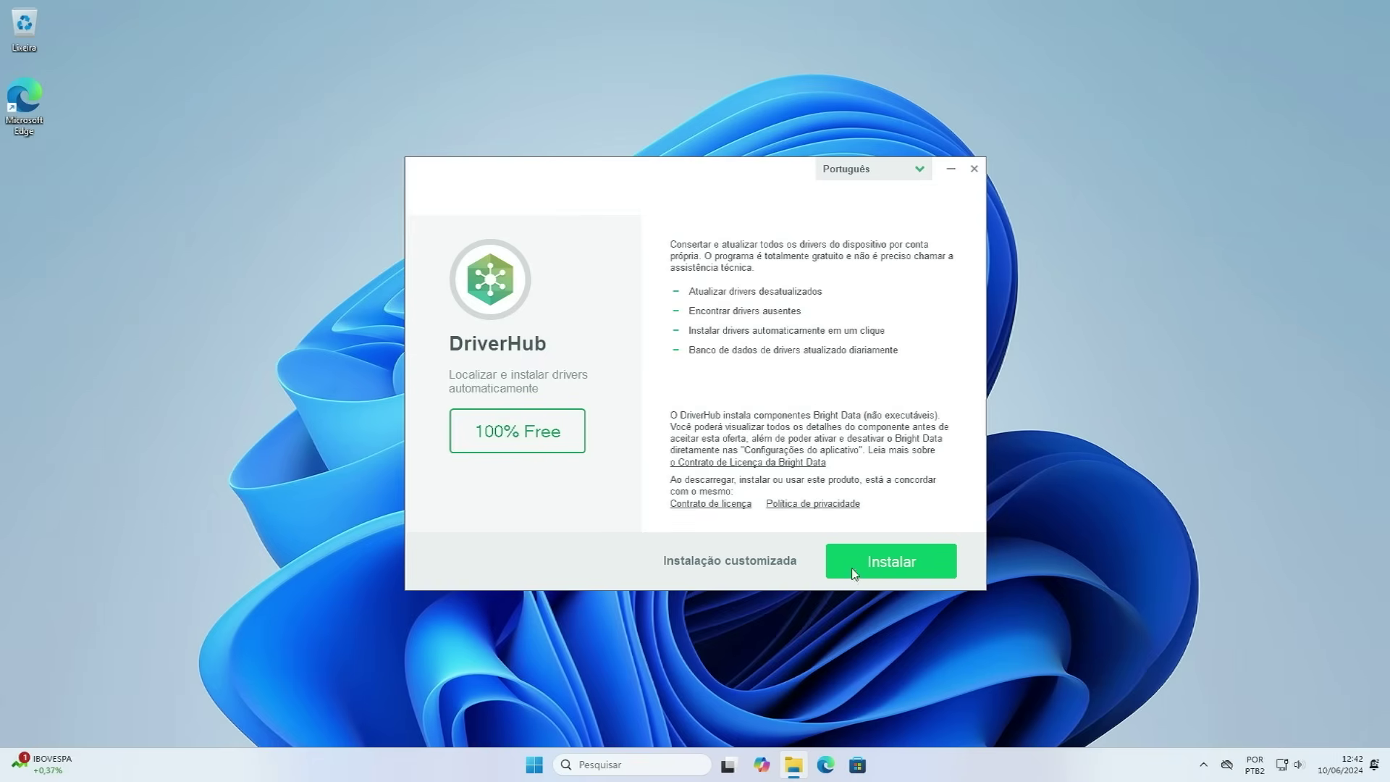
pyautogui.click(897, 562)
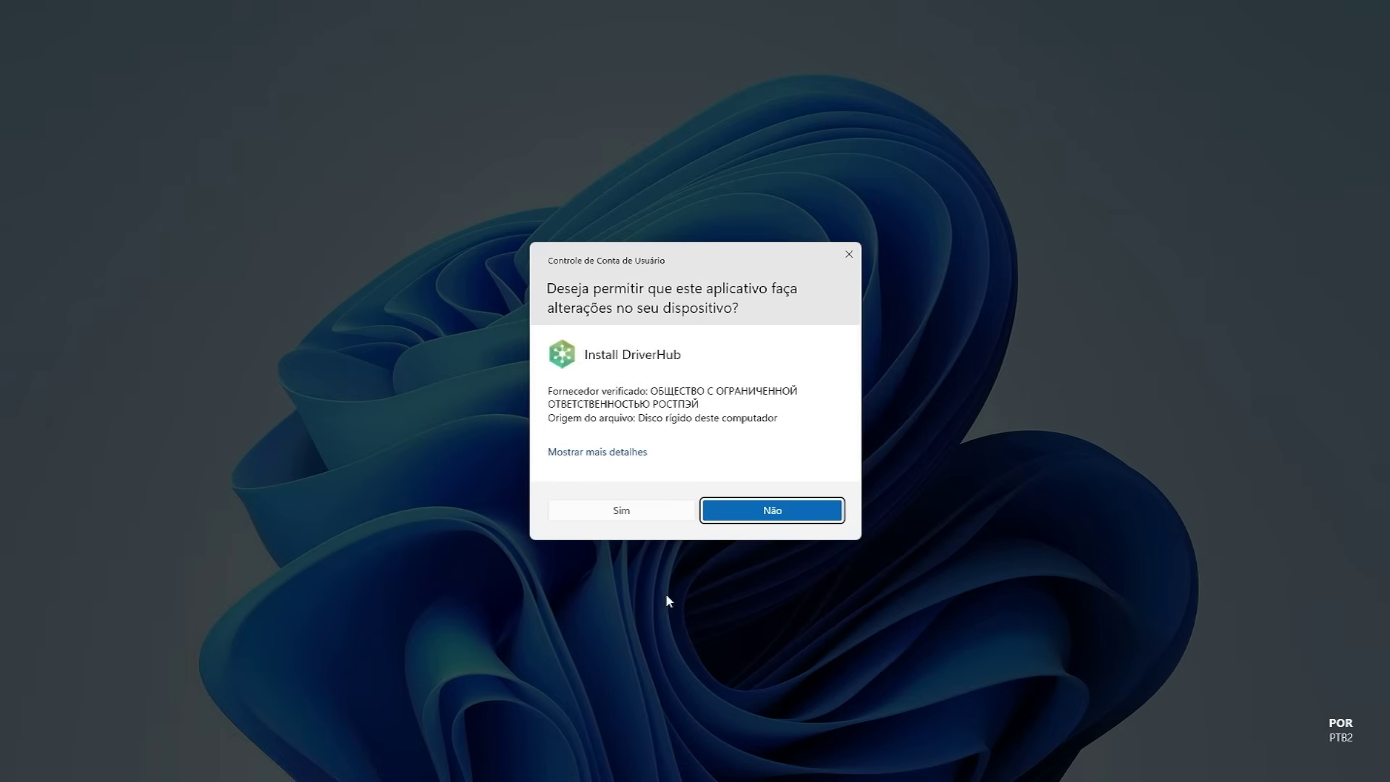
pyautogui.click(611, 512)
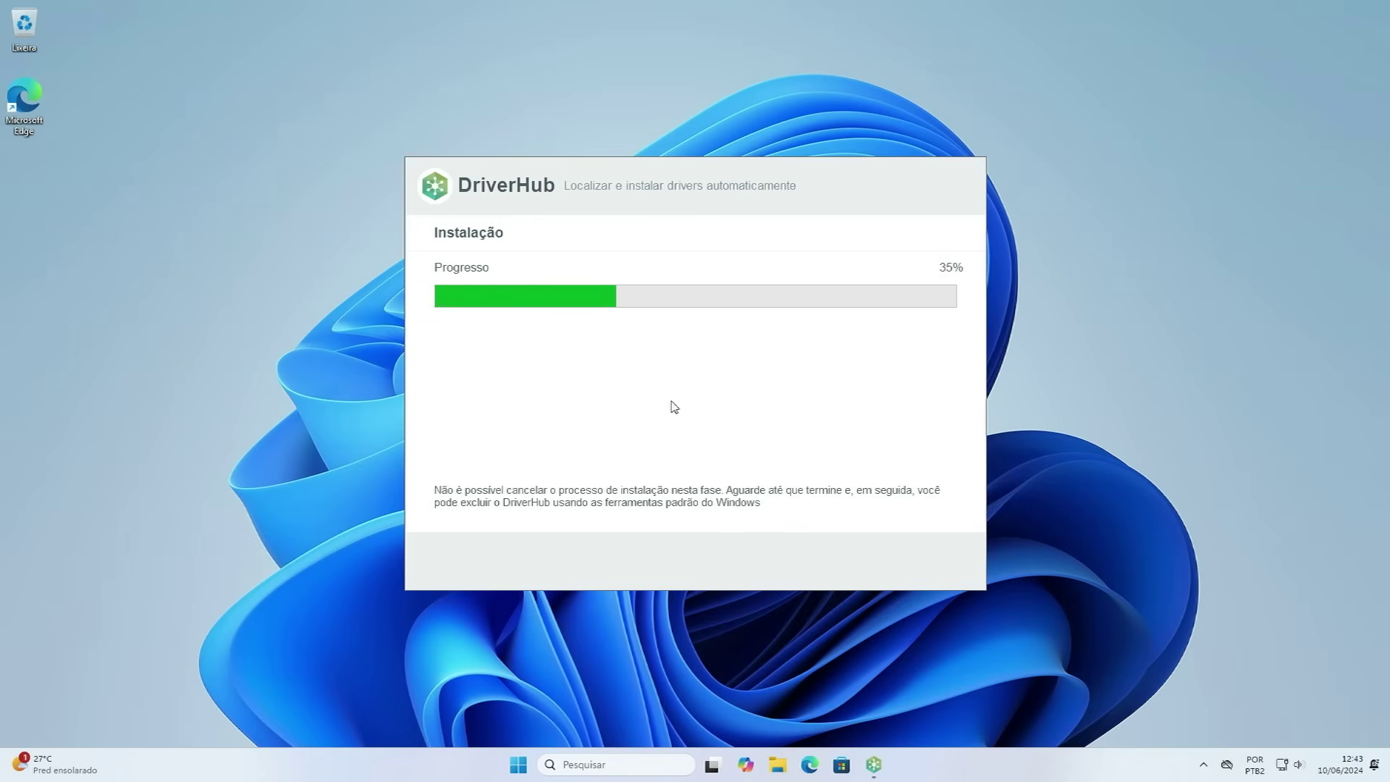
# Step: Decline the optional offers, including Opera GX, 360 Total Security, Avast Free Antivirus and MultiPassword, to complete the DriverHub setup
pyautogui.click(684, 528)
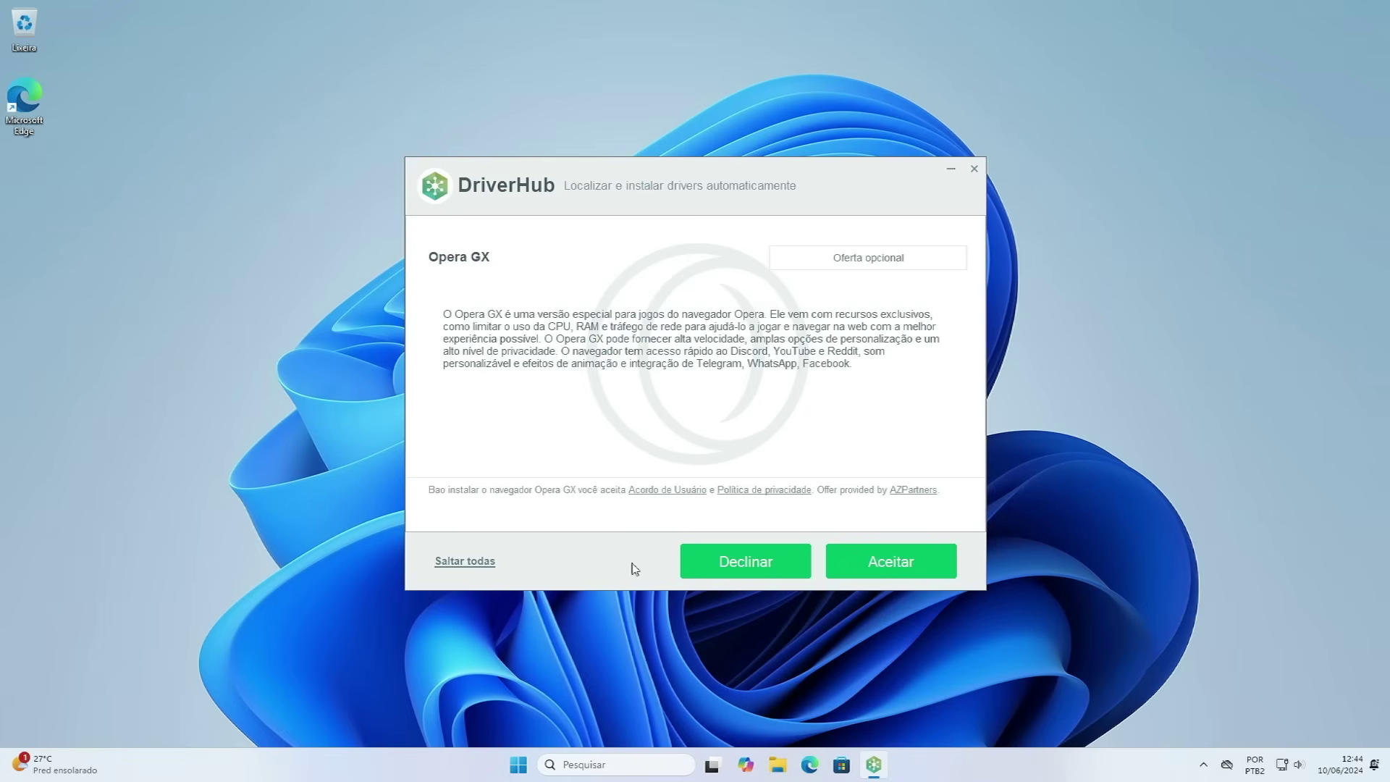
pyautogui.click(769, 572)
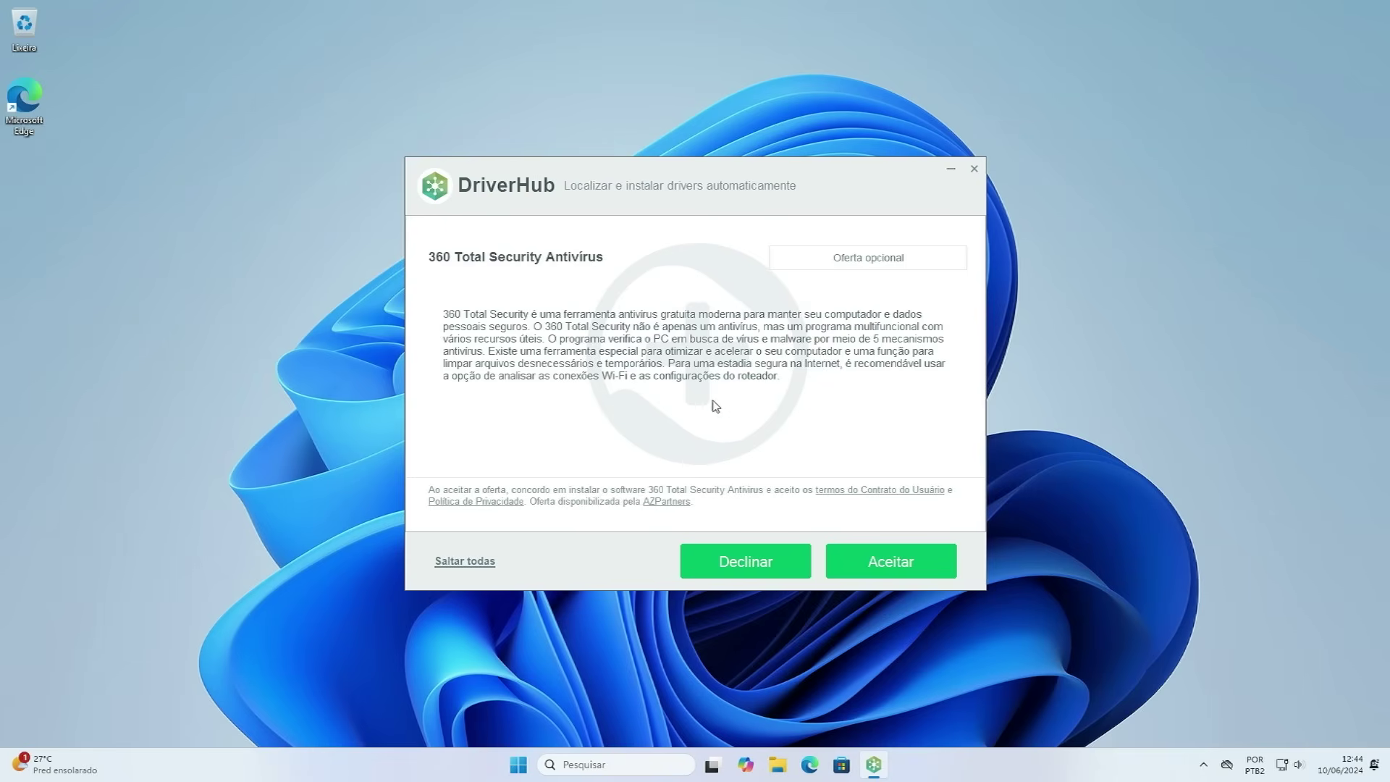
pyautogui.click(755, 573)
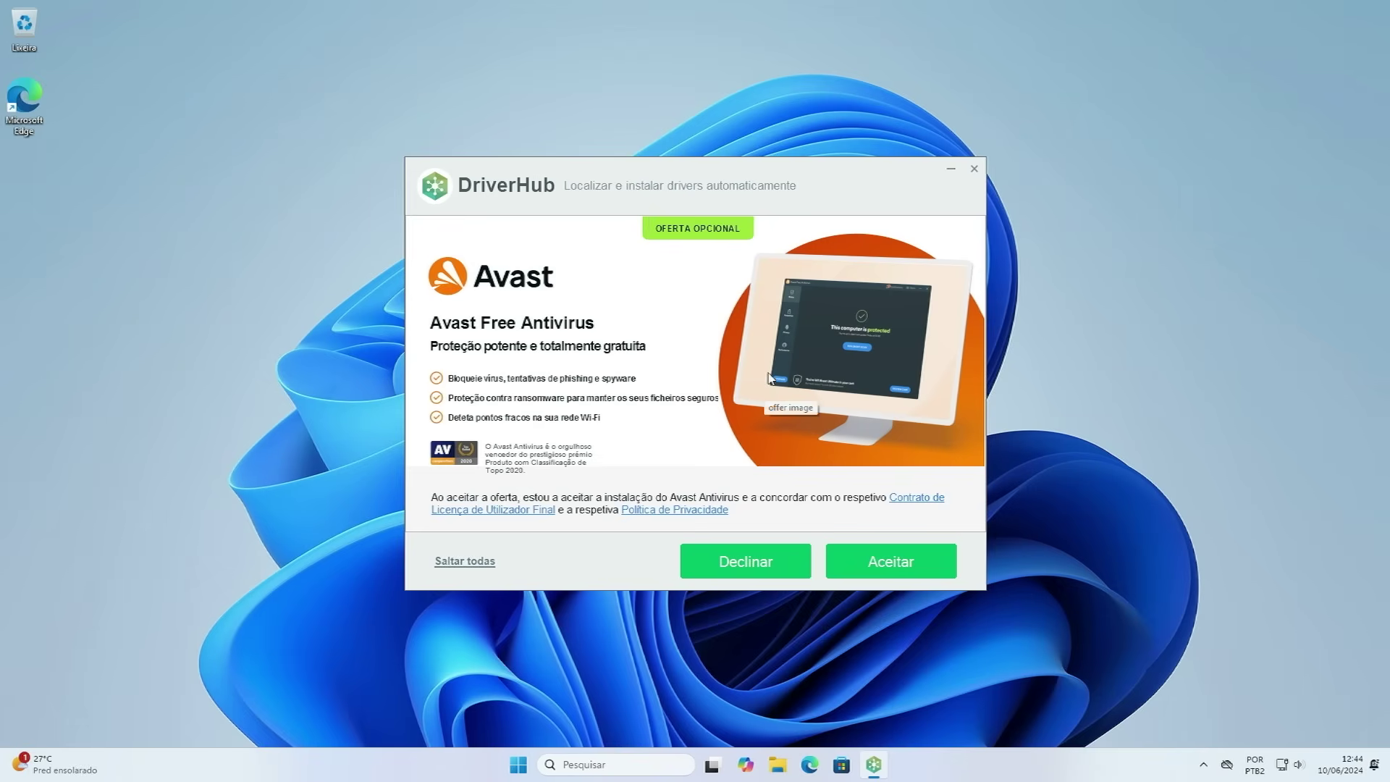
pyautogui.click(755, 569)
pyautogui.click(776, 575)
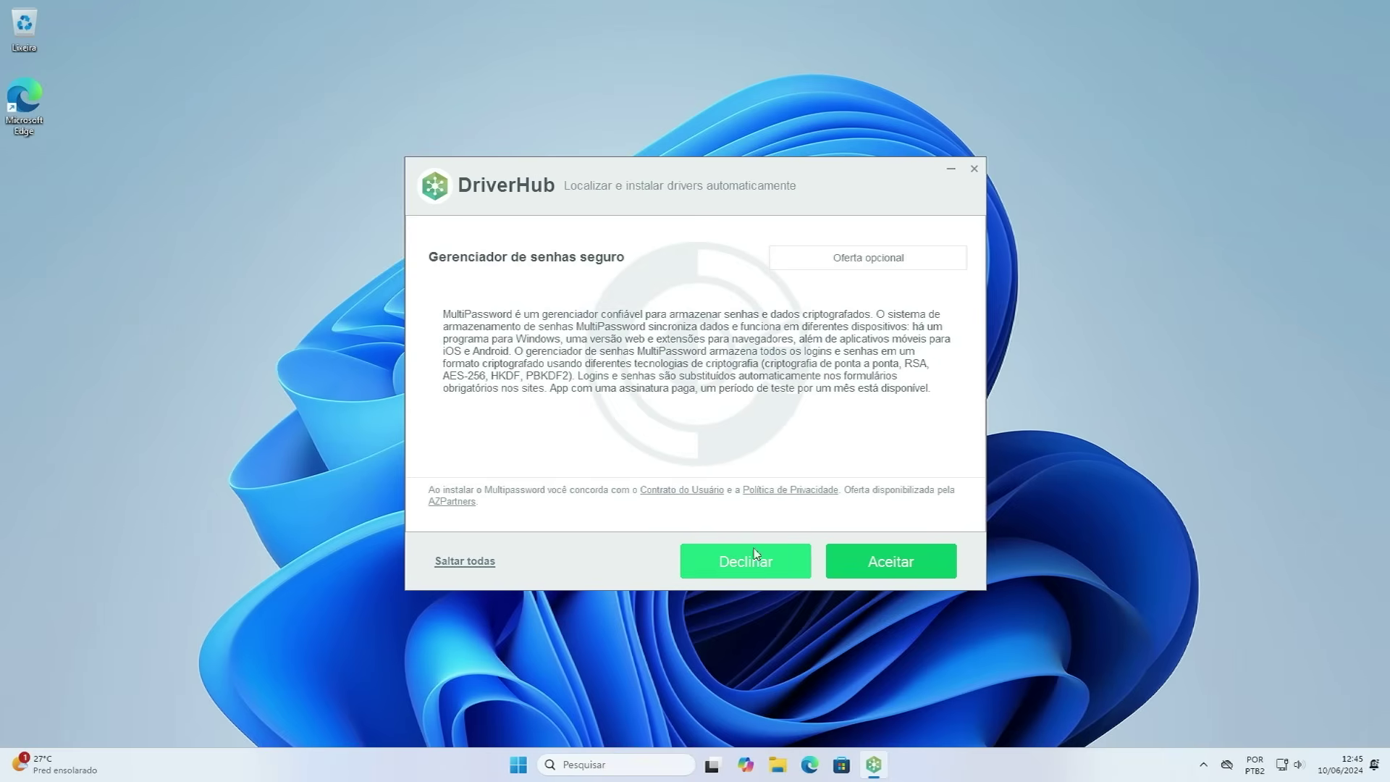
pyautogui.click(754, 555)
pyautogui.click(733, 558)
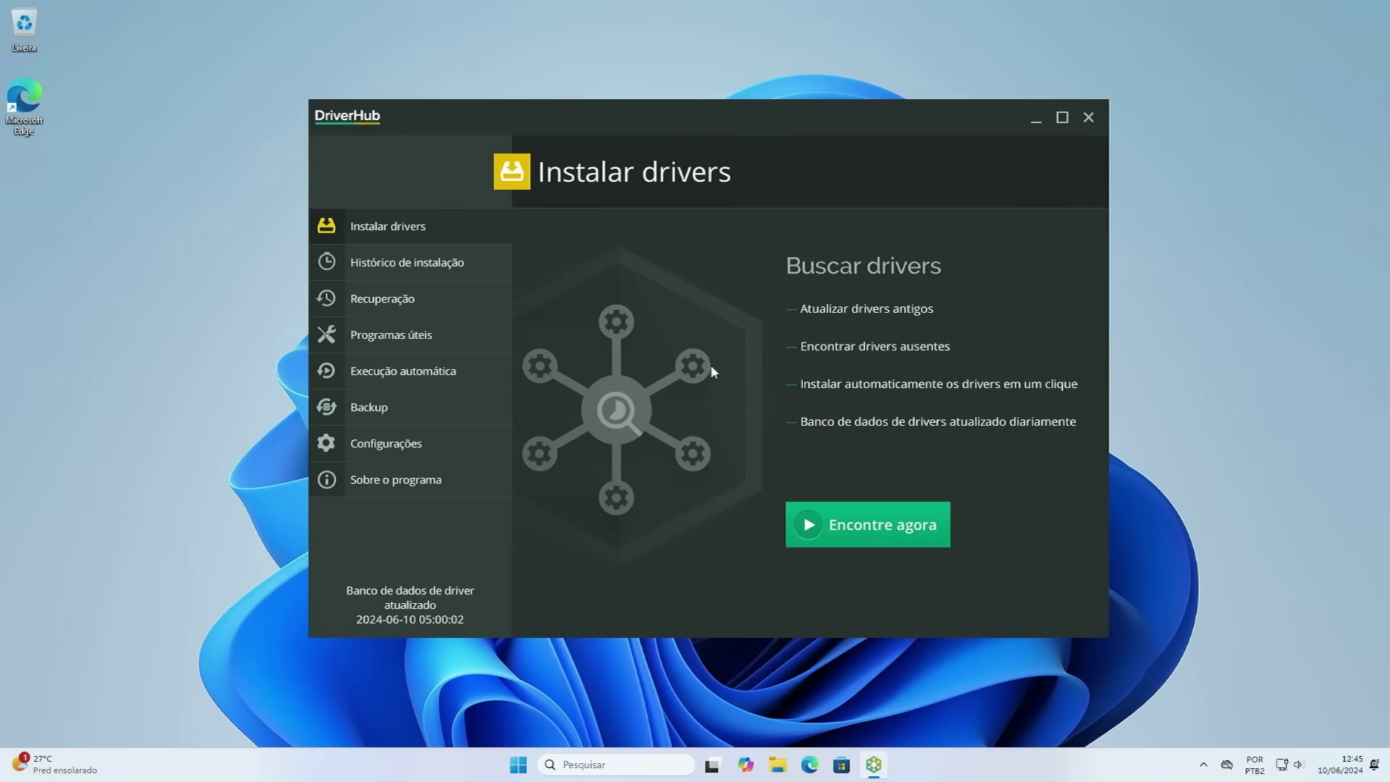
# Step: Scan the computer for drivers with DriverHub and review the full list of drivers offered for installation
pyautogui.click(880, 530)
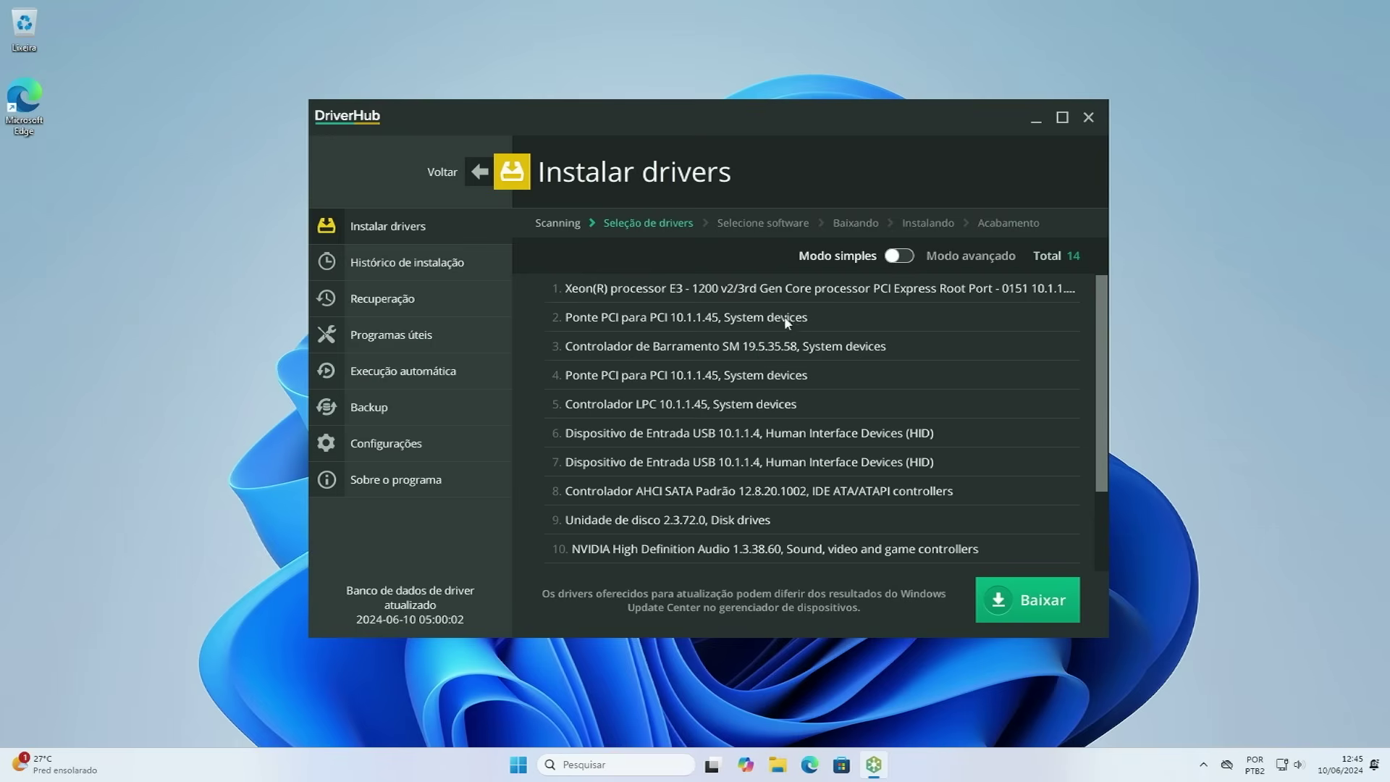
pyautogui.scroll(-2, 575, 329)
pyautogui.scroll(2, 669, 556)
pyautogui.scroll(-1, 712, 432)
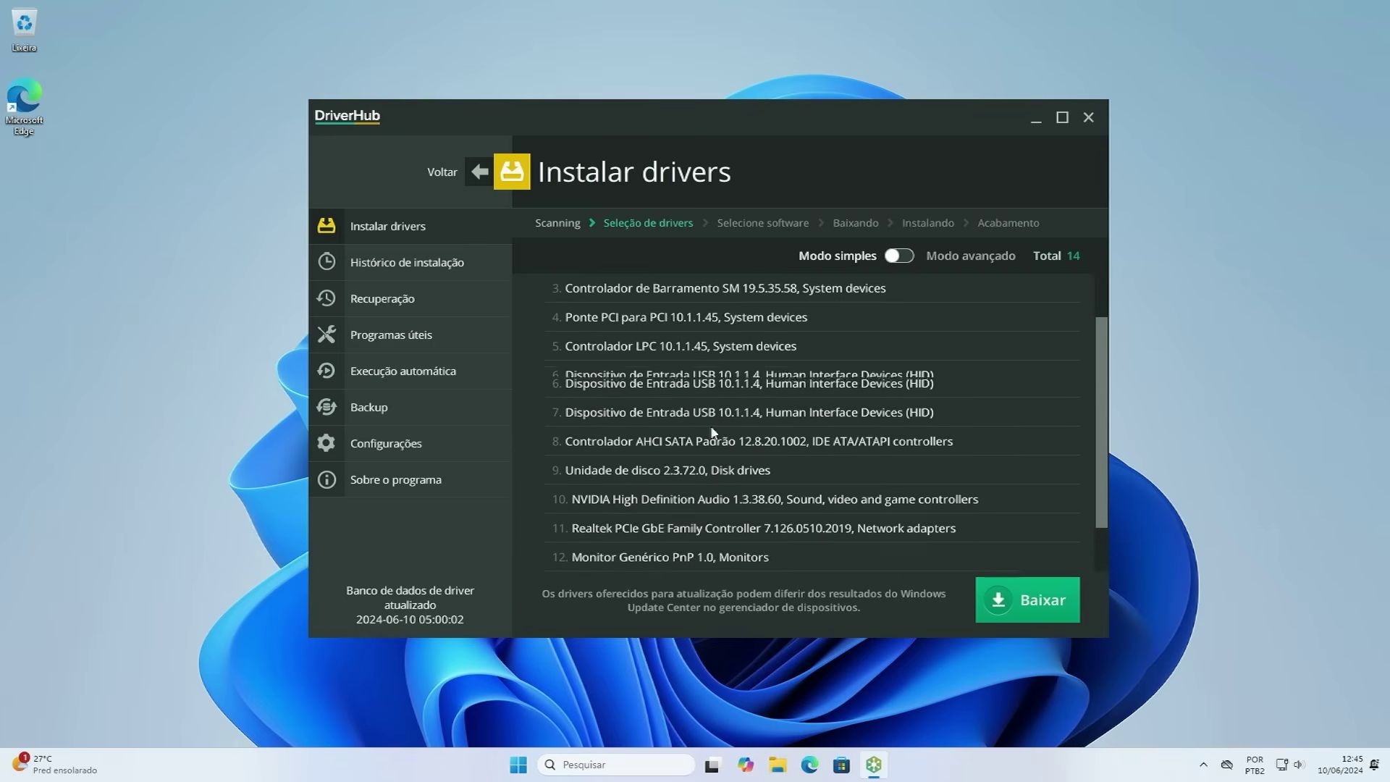
pyautogui.scroll(1, 713, 433)
pyautogui.scroll(-2, 649, 377)
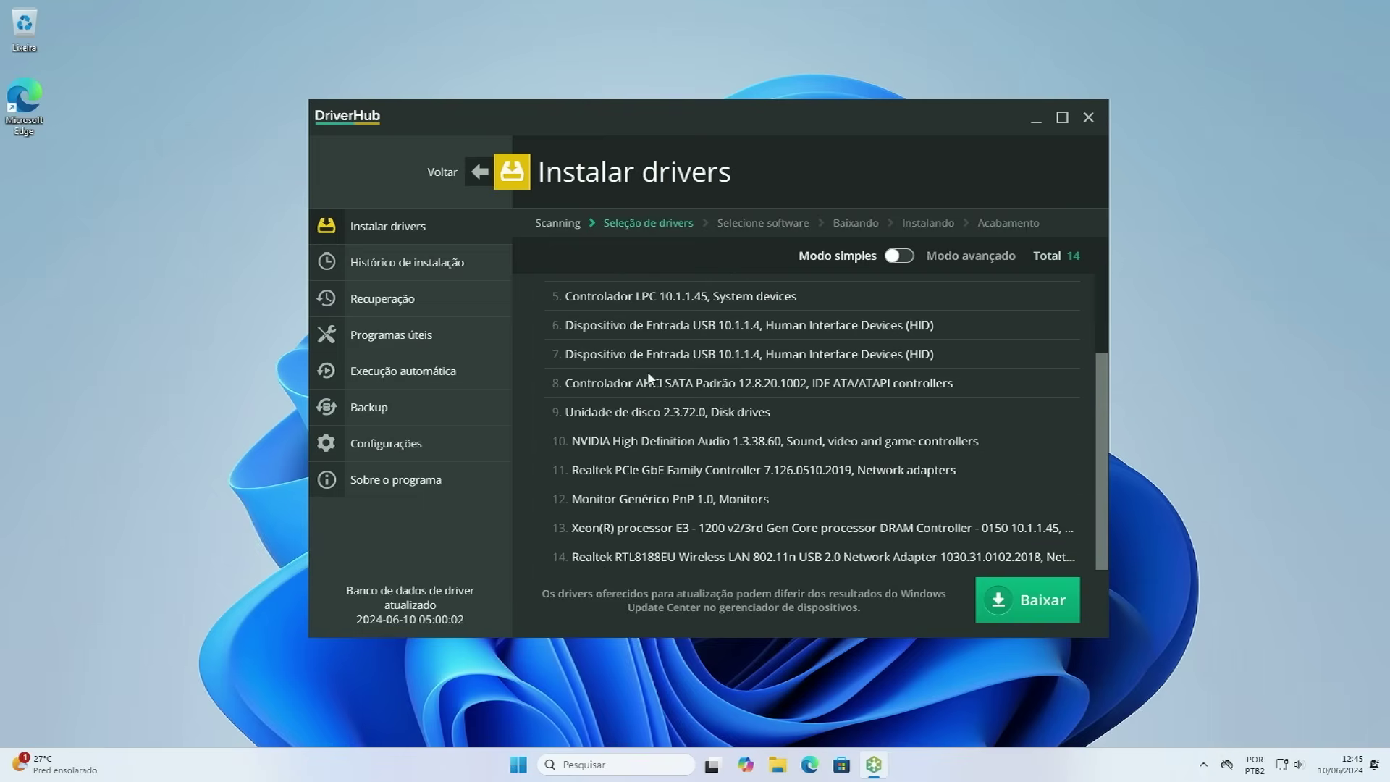
pyautogui.scroll(2, 789, 444)
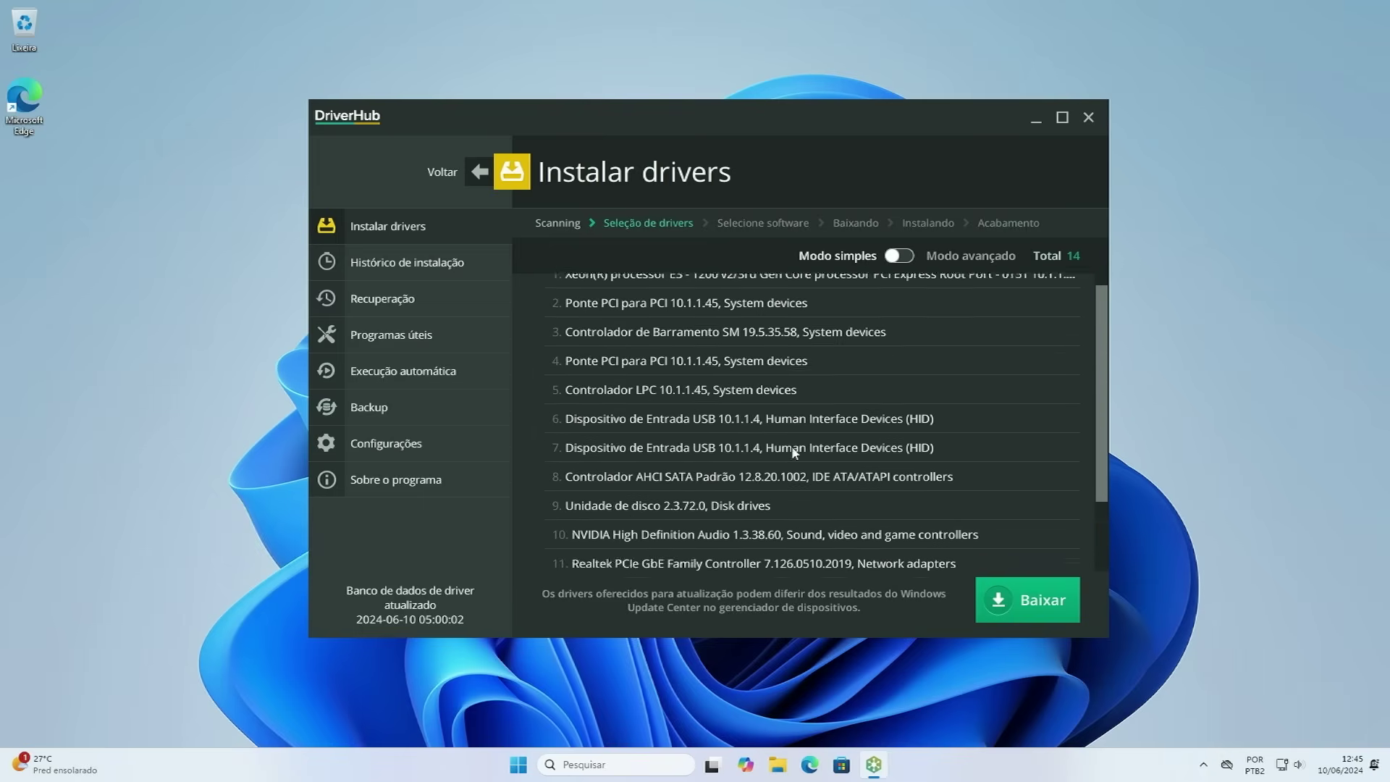
pyautogui.scroll(-2, 785, 445)
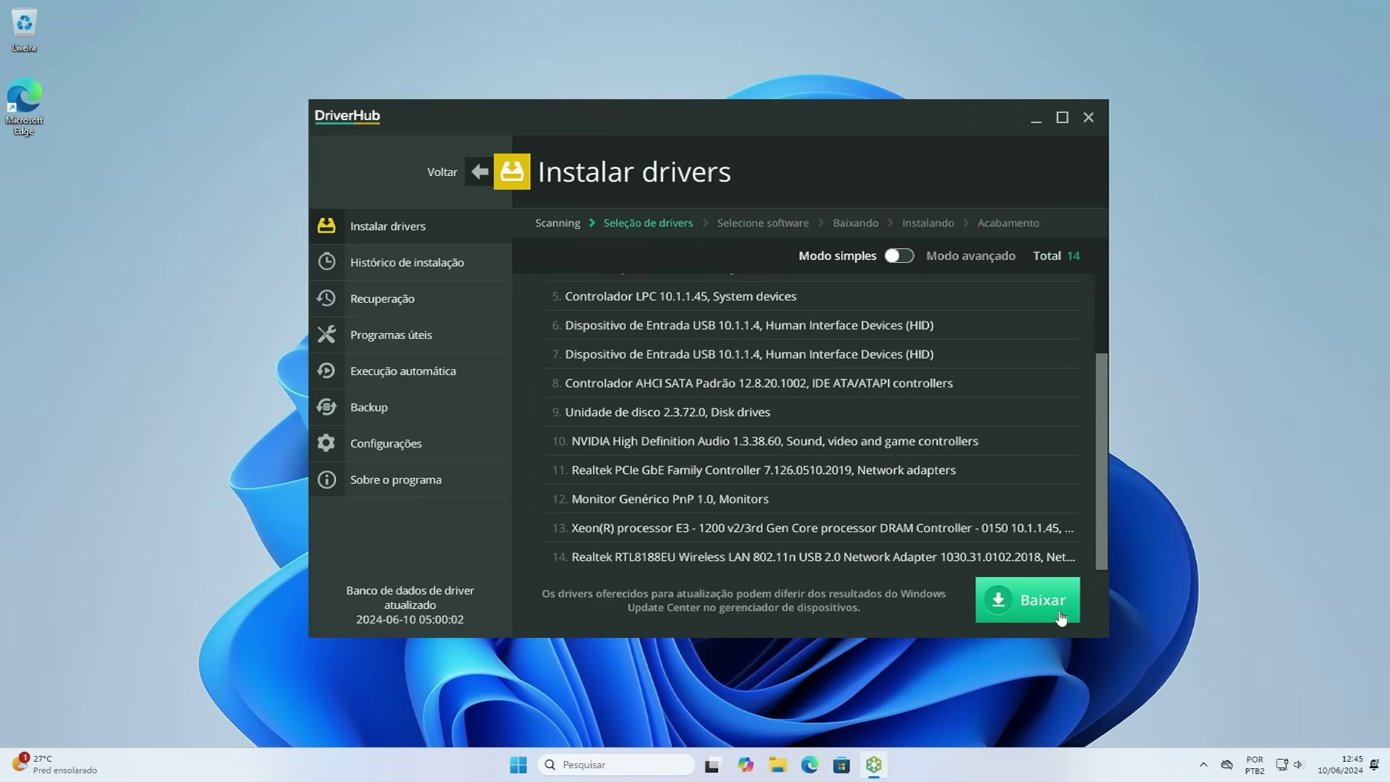
pyautogui.scroll(3, 816, 411)
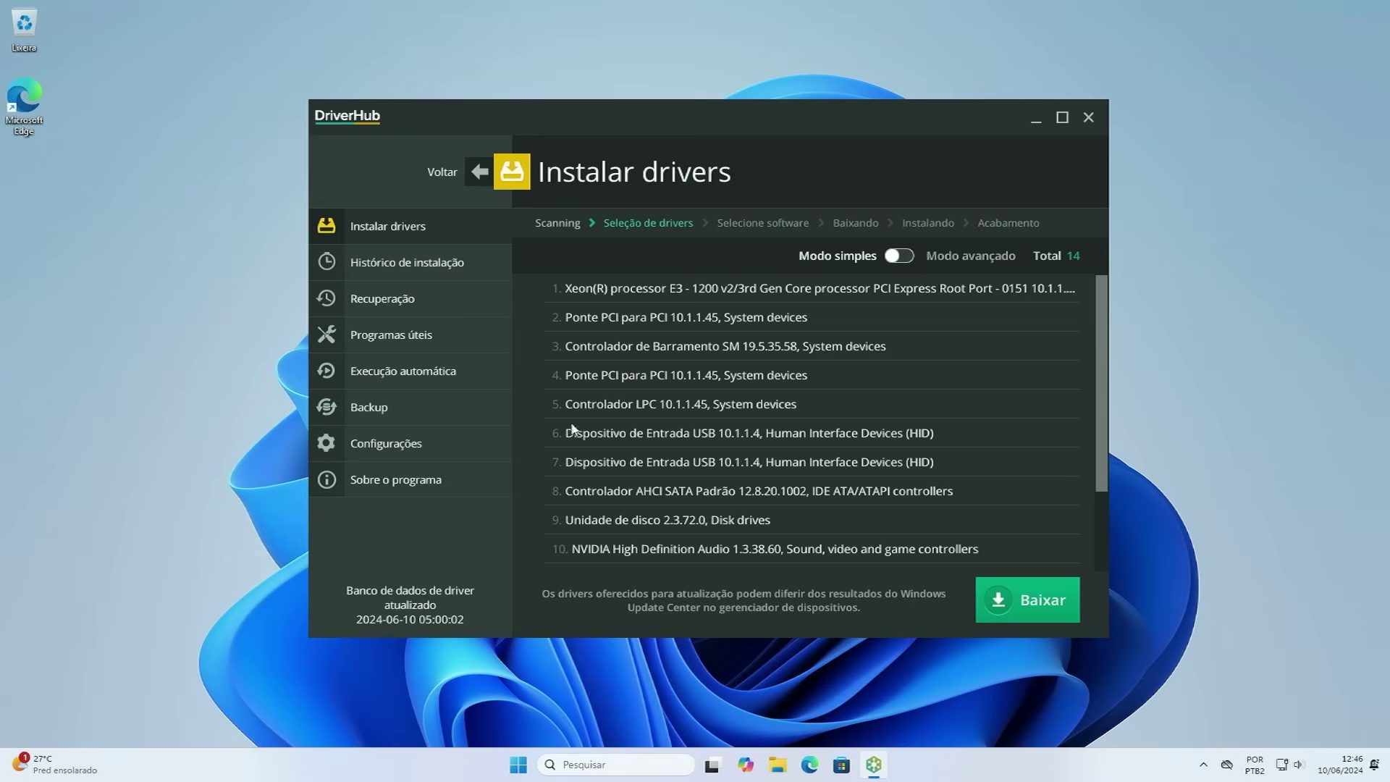
pyautogui.scroll(-3, 580, 407)
pyautogui.scroll(3, 733, 426)
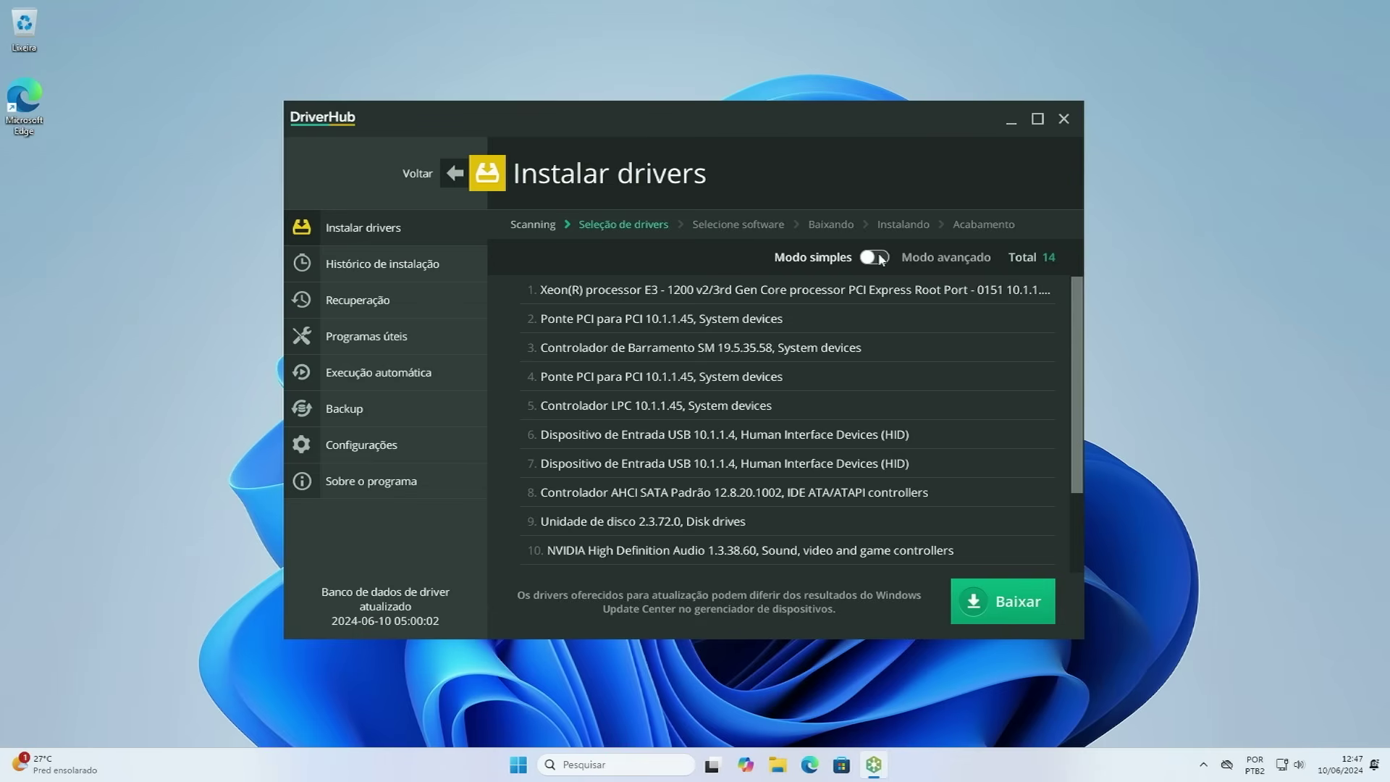
# Step: Switch the driver selection to advanced mode and review which drivers are marked for installation
pyautogui.click(878, 258)
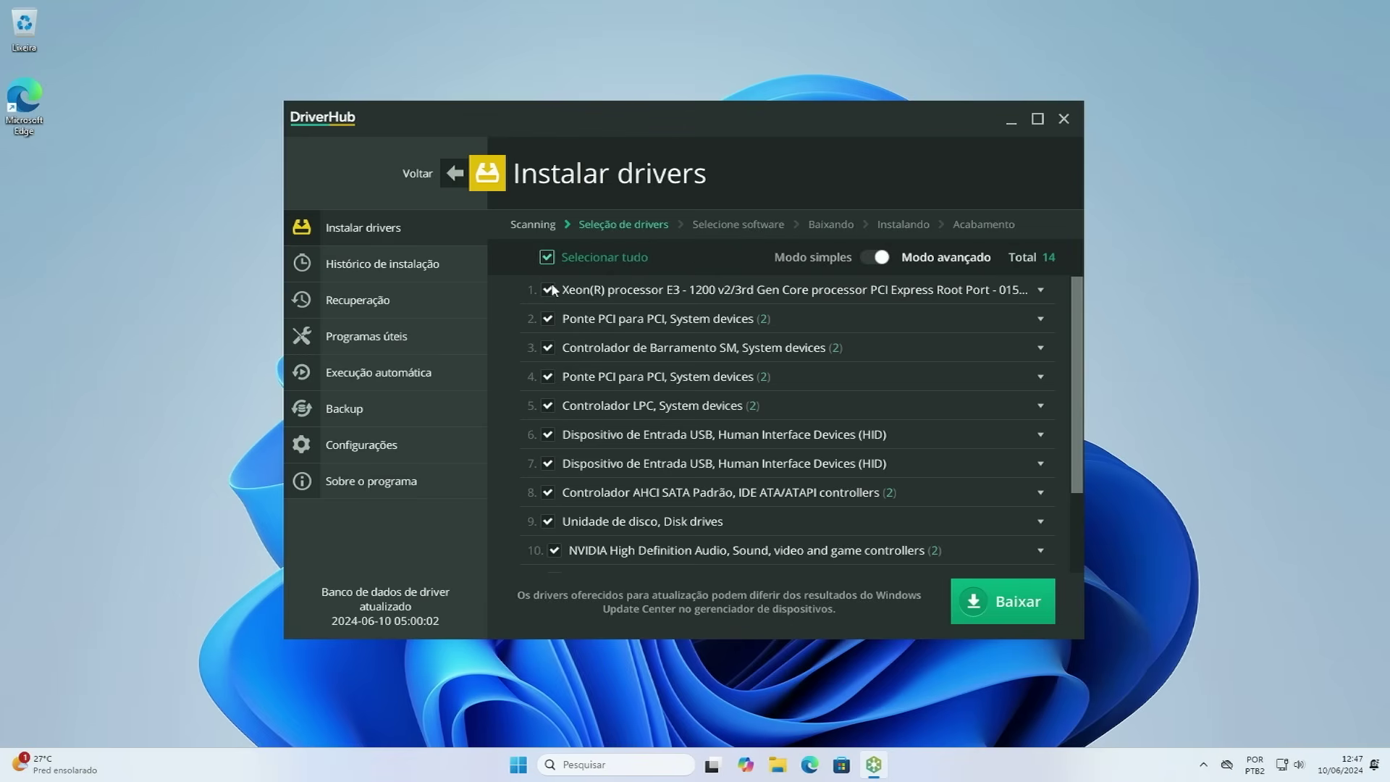
pyautogui.scroll(-3, 548, 305)
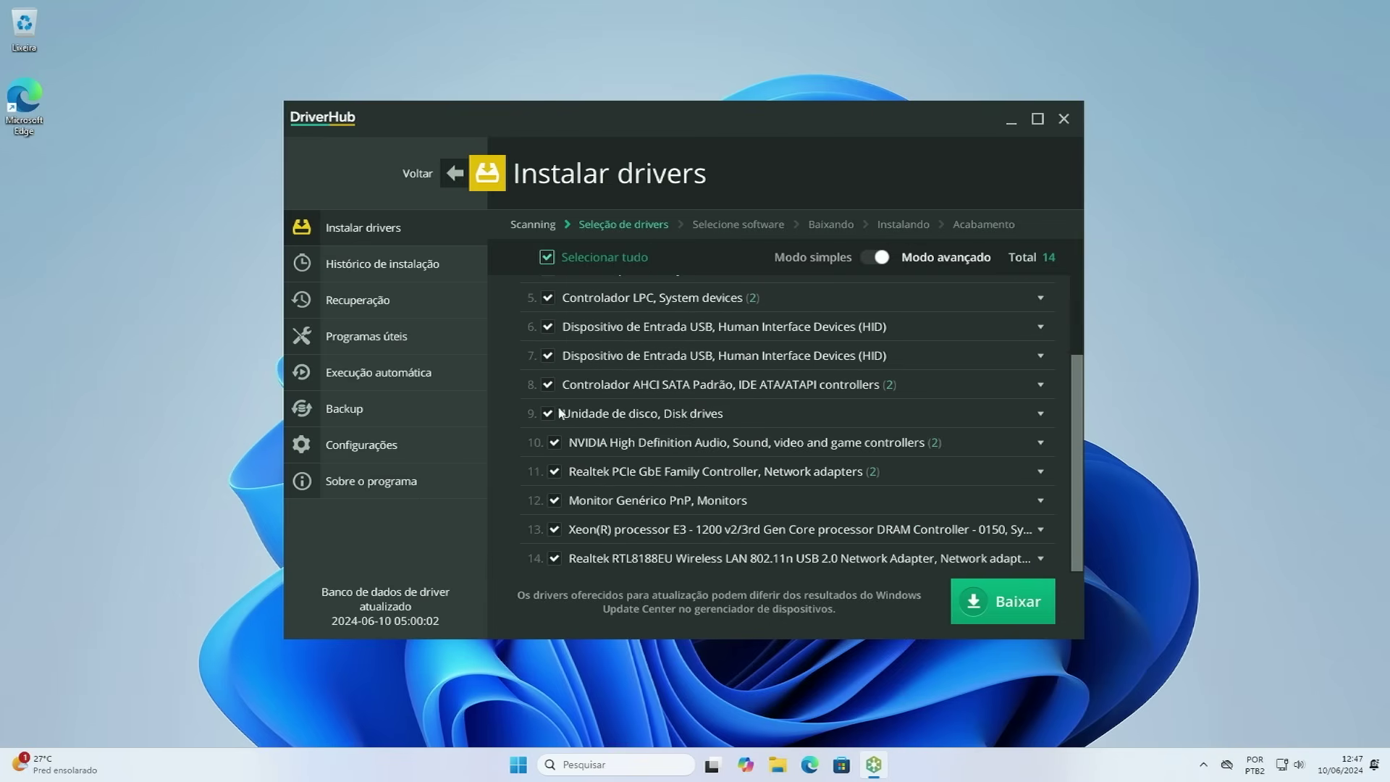
# Step: Examine the complete driver list in advanced mode for entries to leave out of the installation
pyautogui.scroll(3, 714, 427)
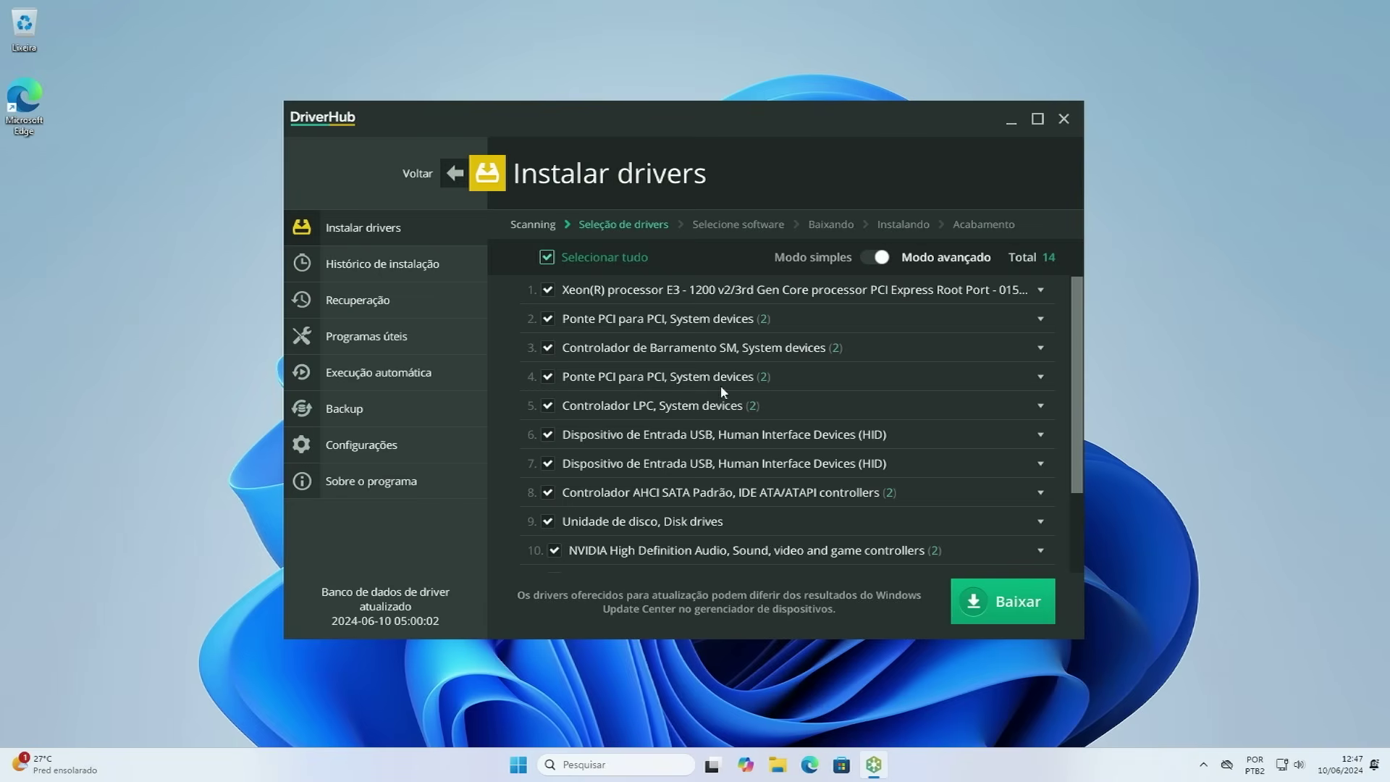
pyautogui.scroll(-1, 639, 316)
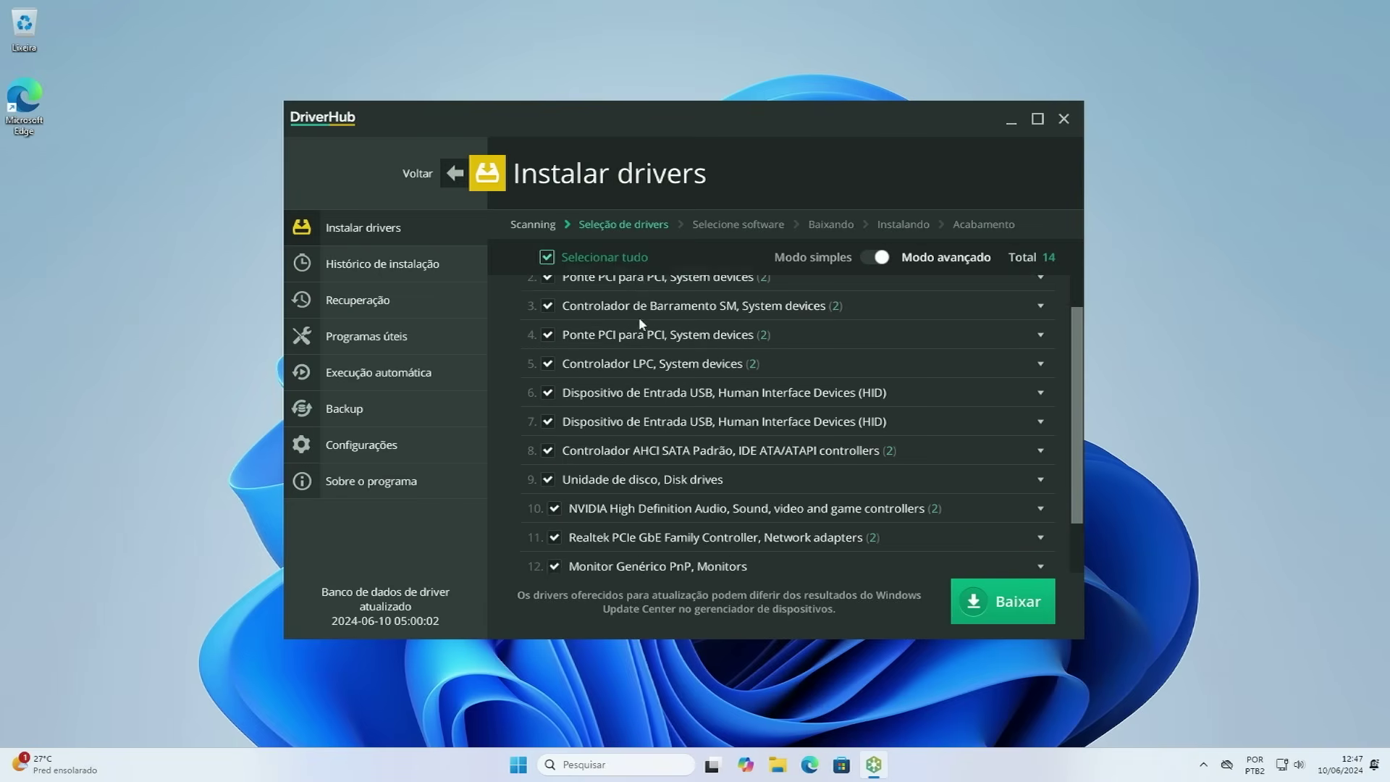
pyautogui.scroll(-2, 638, 326)
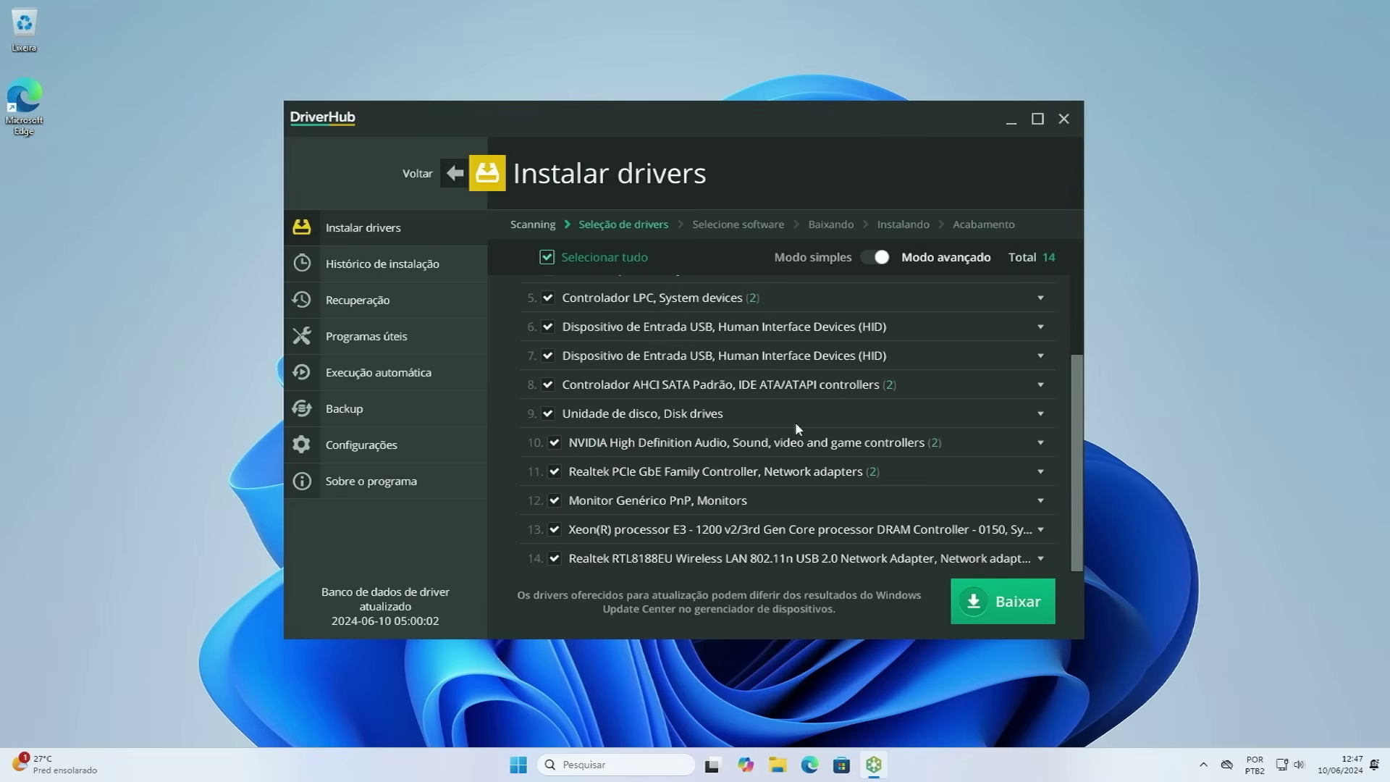
pyautogui.scroll(3, 850, 346)
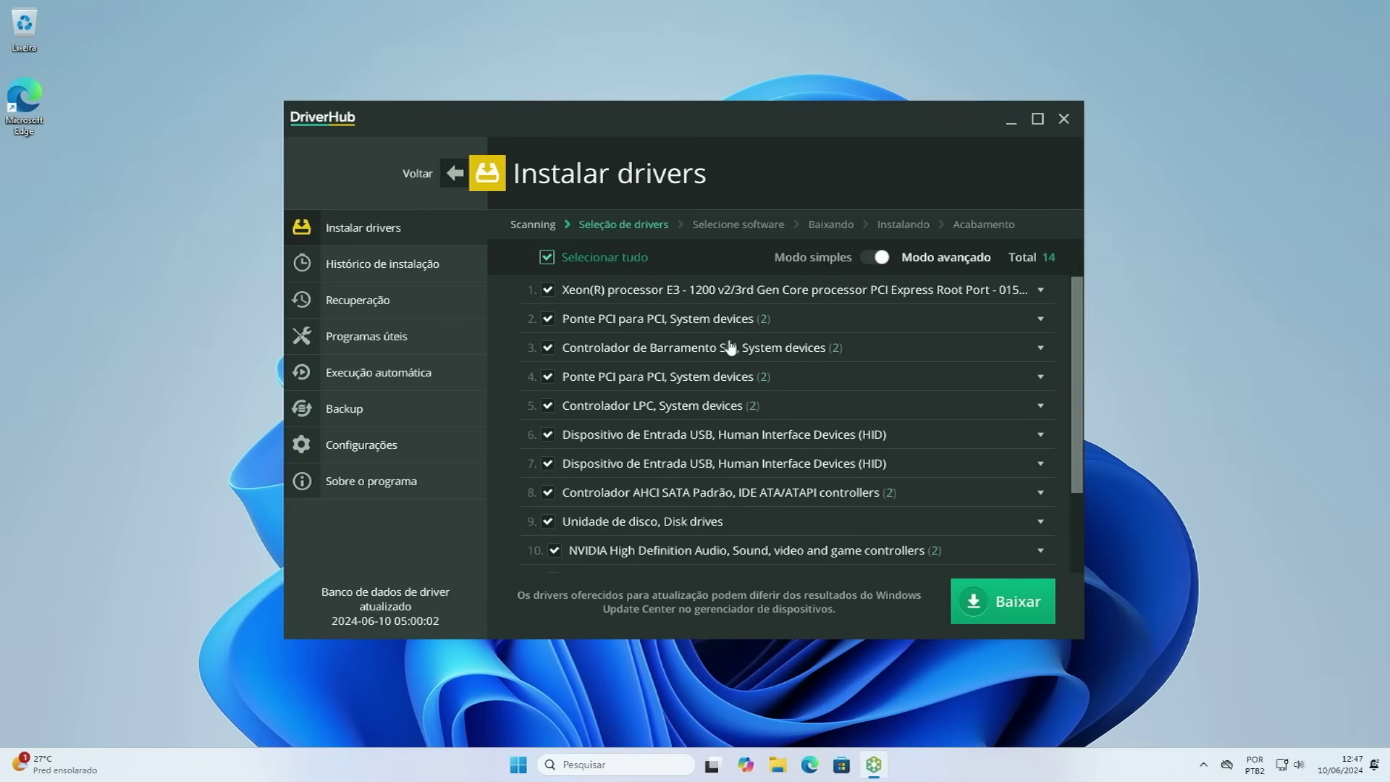
pyautogui.scroll(-3, 844, 420)
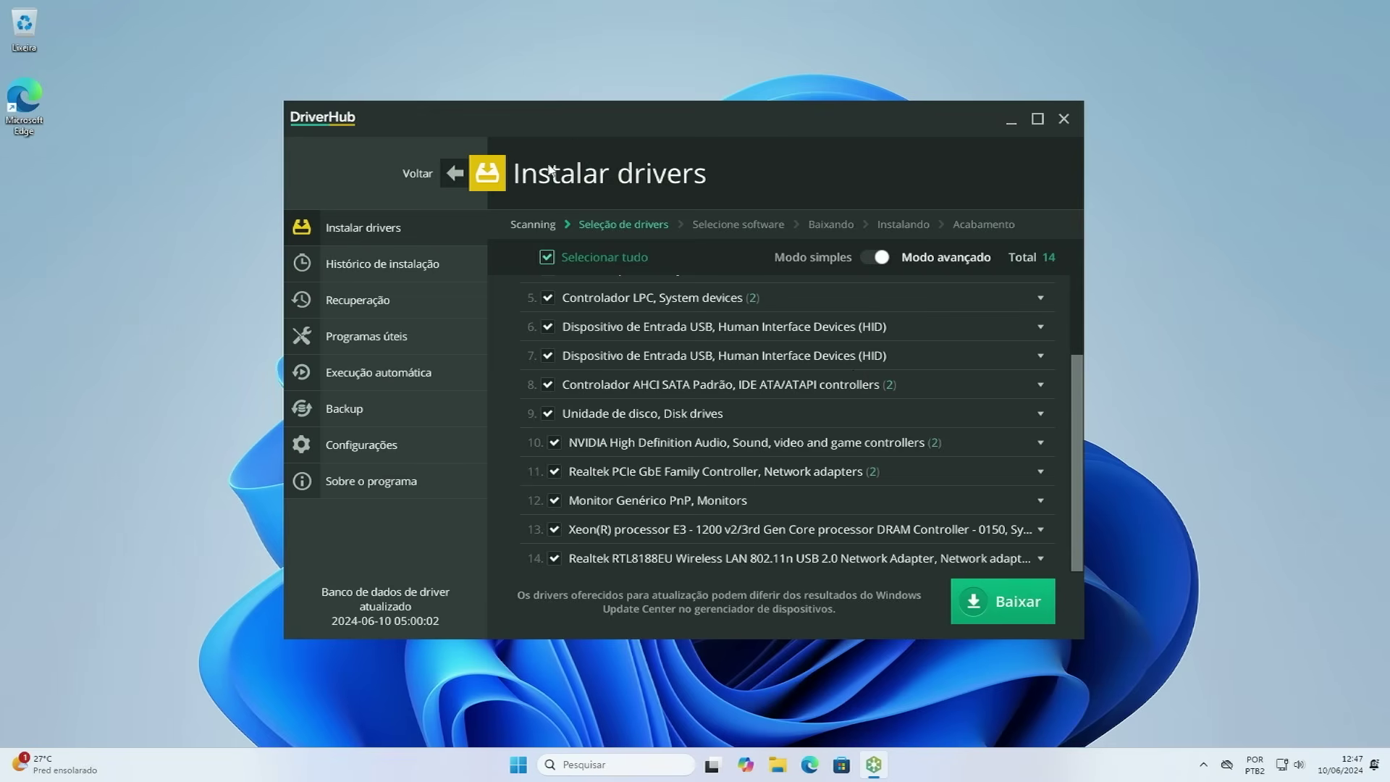
pyautogui.scroll(3, 748, 254)
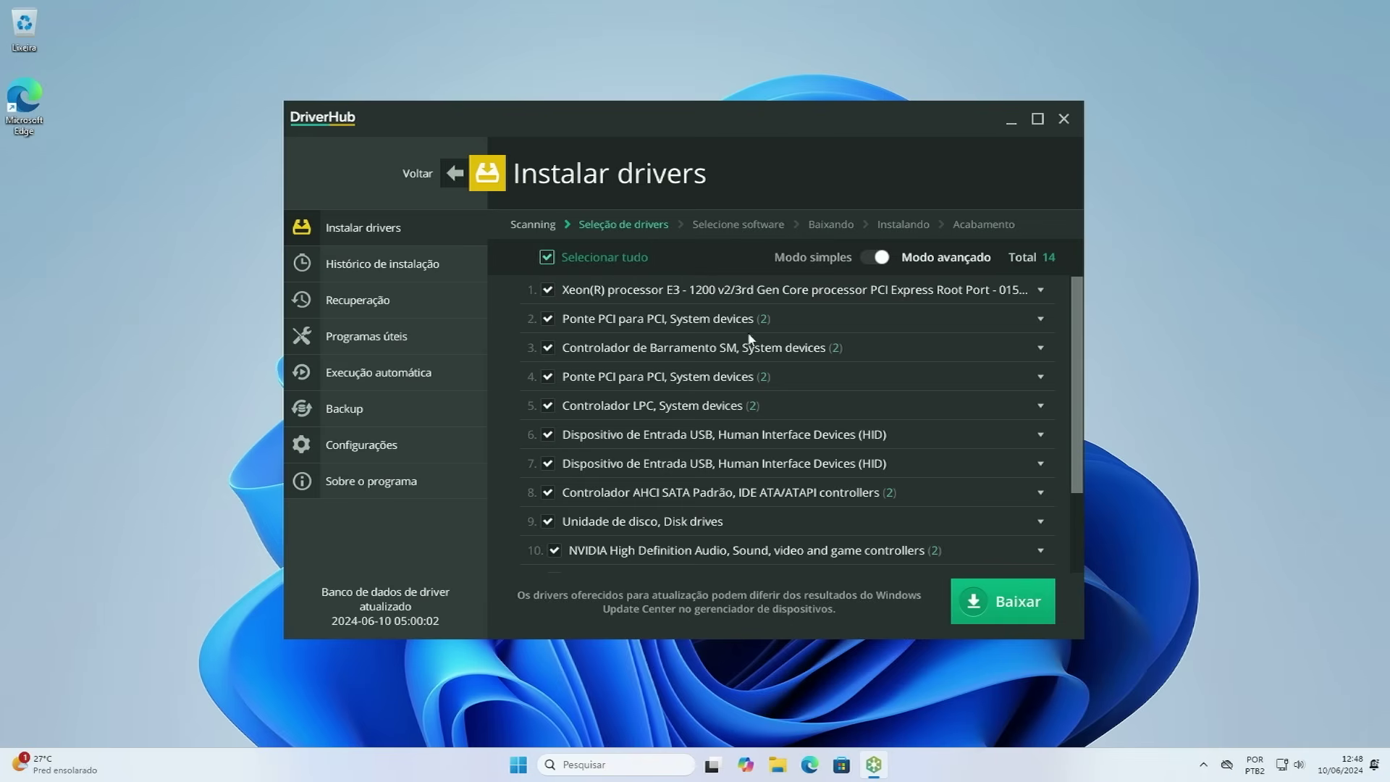
# Step: Lower the system volume slightly and return to the driver selection
pyautogui.click(1295, 765)
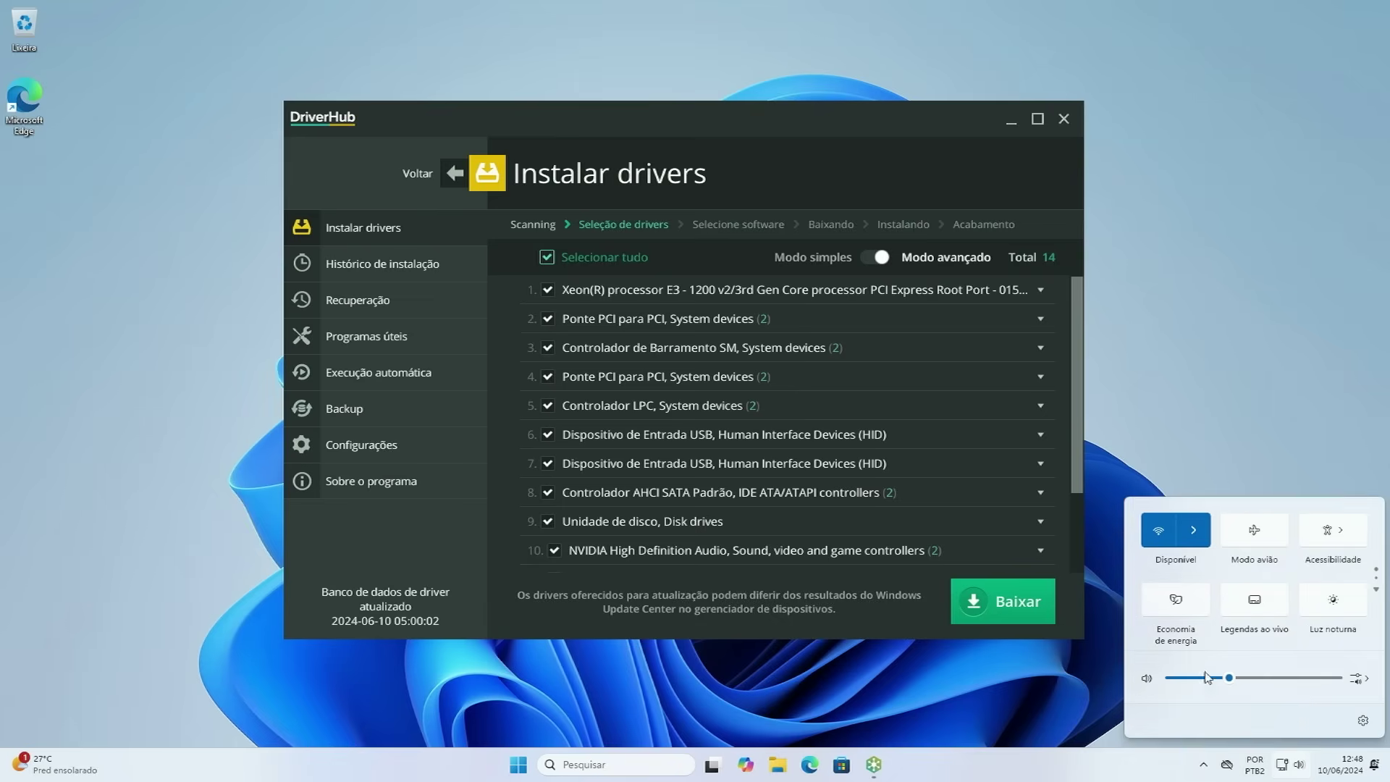
pyautogui.scroll(-2, 1216, 681)
pyautogui.click(1081, 407)
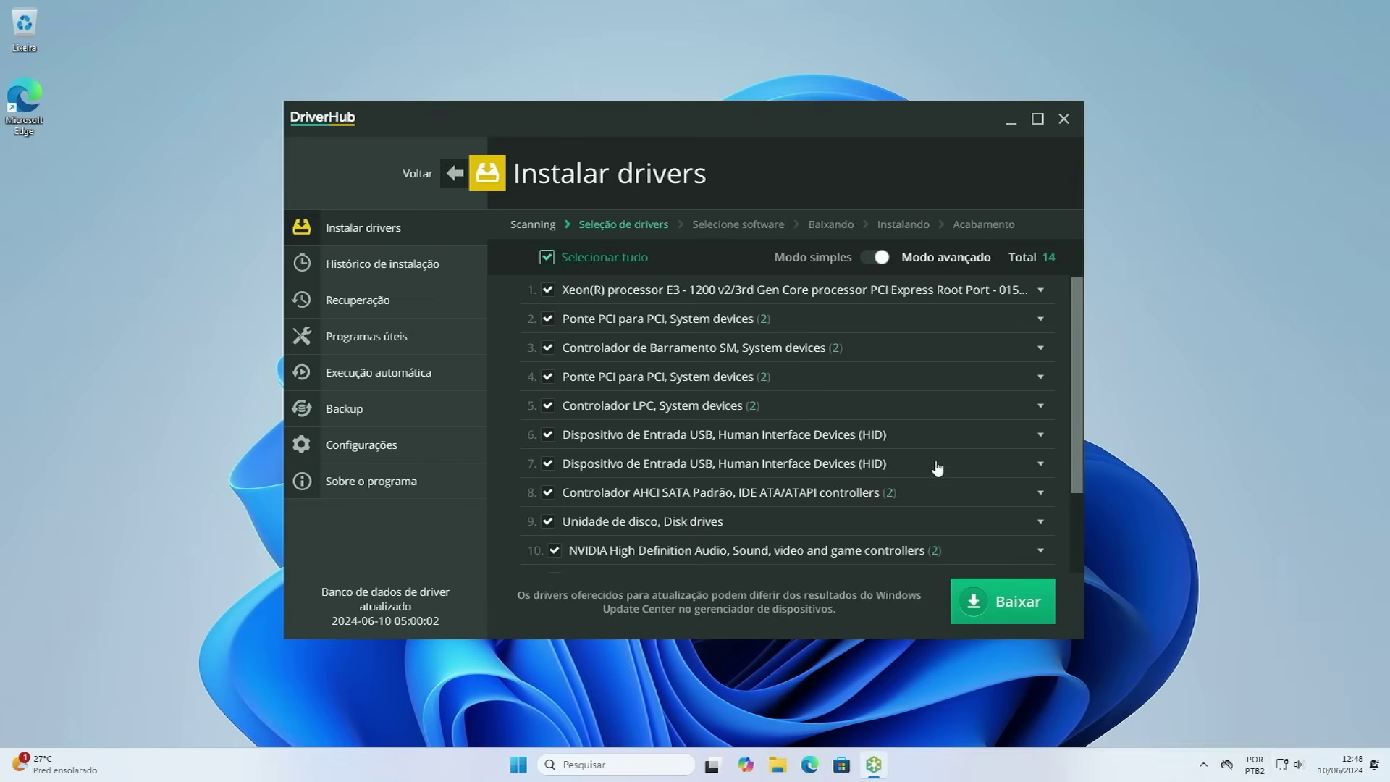
# Step: Exclude the NVIDIA High Definition Audio driver from the installation and compare its recommended and alternative versions
pyautogui.scroll(-3, 627, 303)
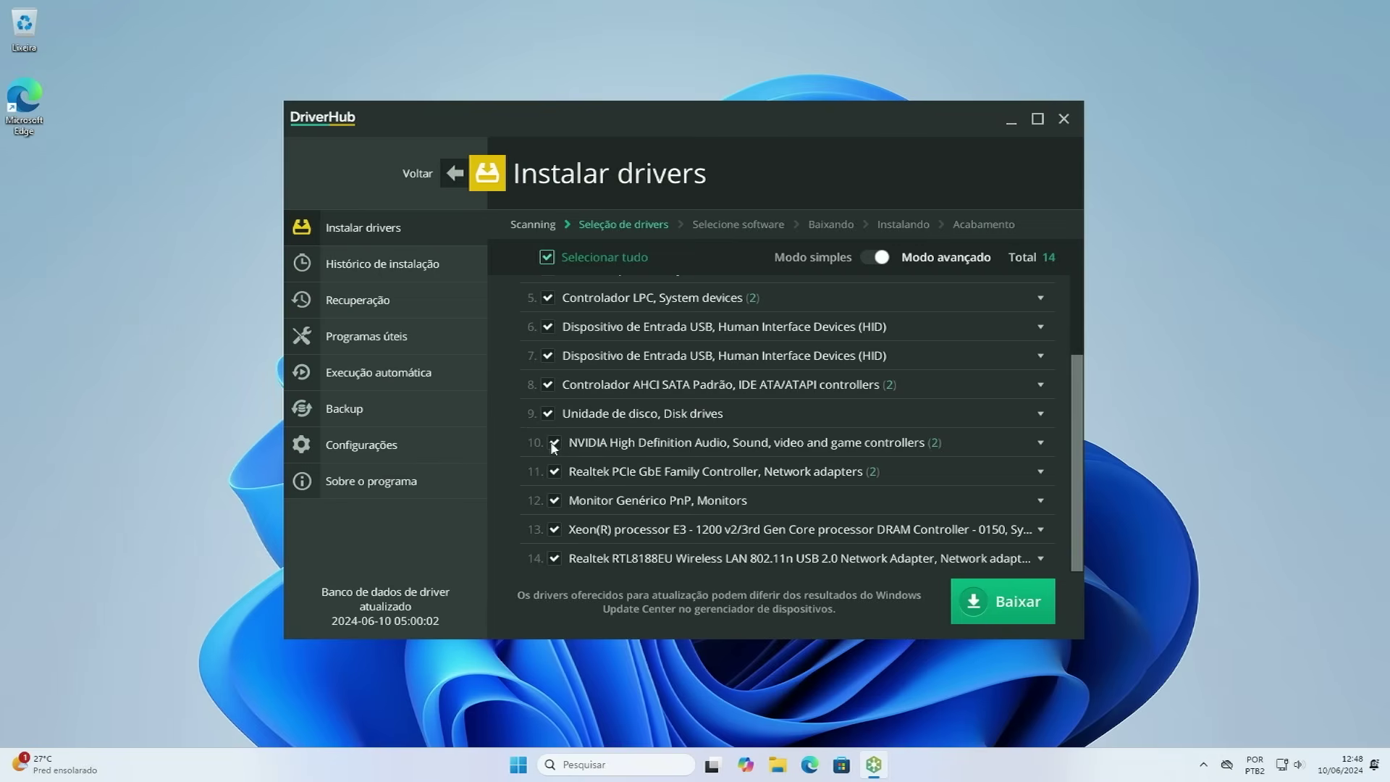
pyautogui.click(686, 450)
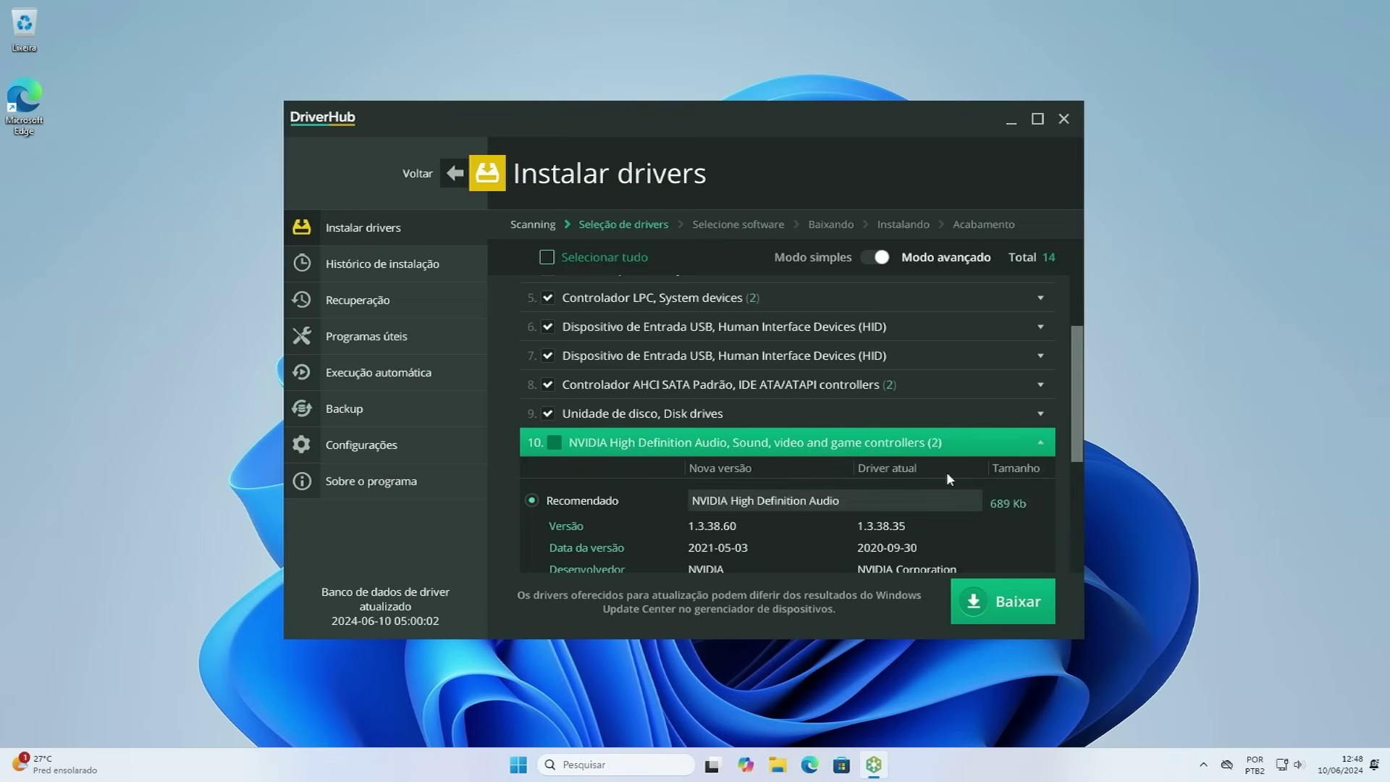
pyautogui.scroll(-2, 946, 472)
pyautogui.scroll(2, 711, 480)
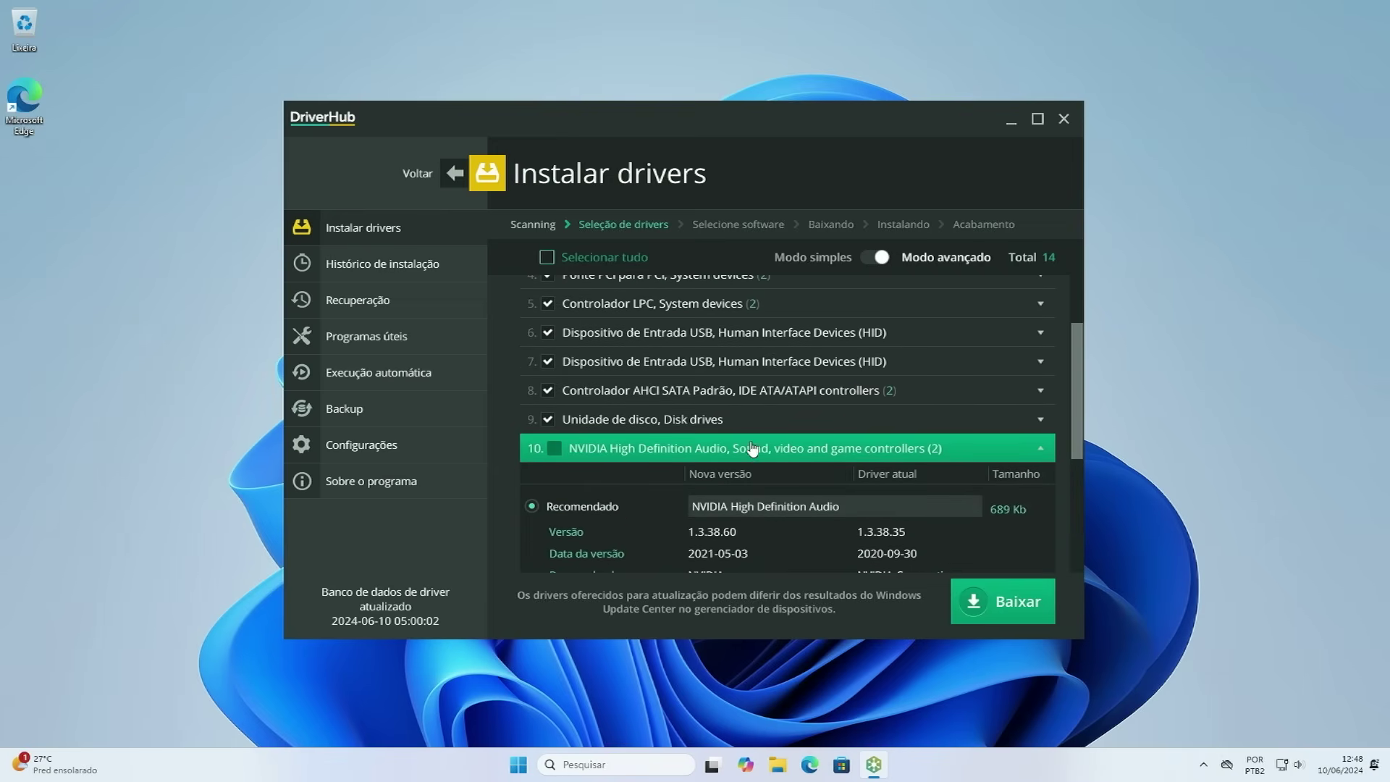
pyautogui.scroll(-3, 719, 454)
pyautogui.scroll(5, 827, 440)
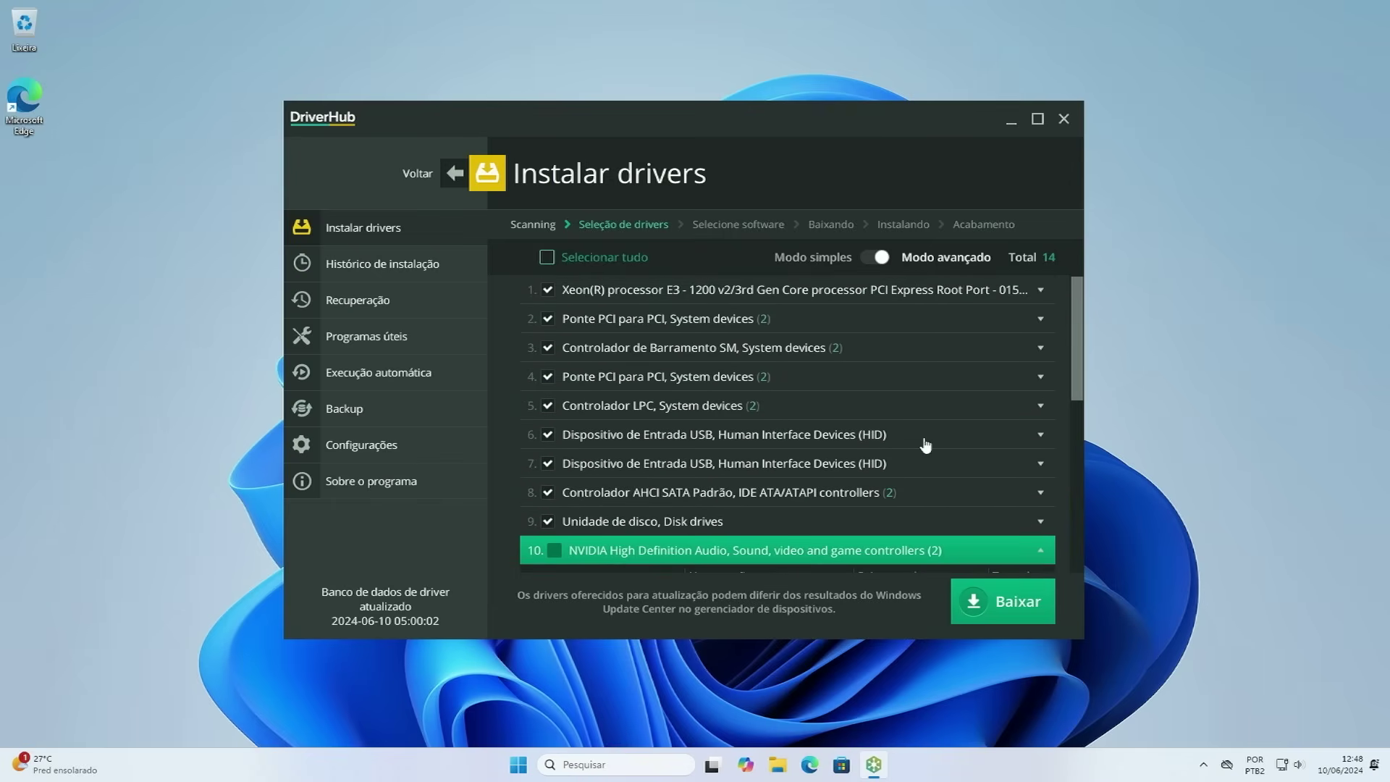
pyautogui.click(1298, 771)
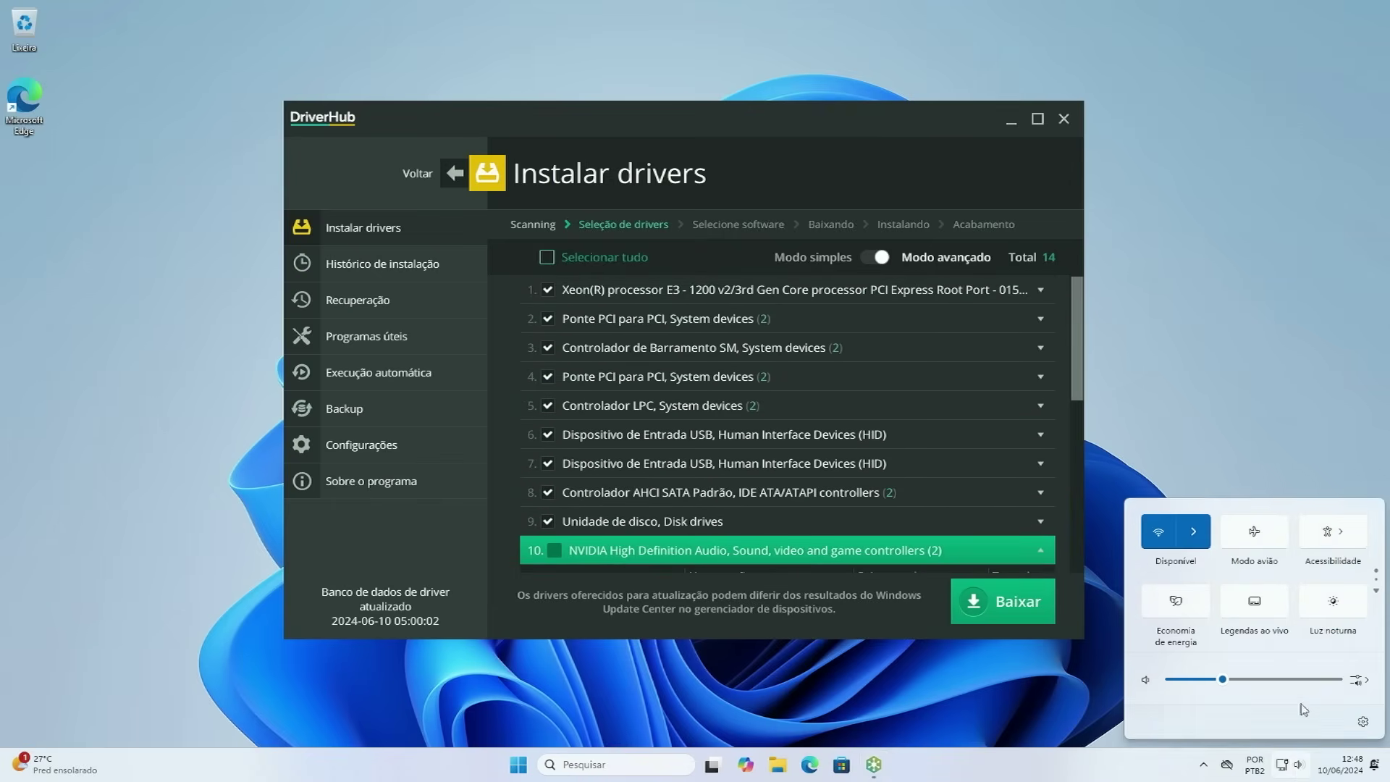
pyautogui.click(1094, 367)
pyautogui.scroll(-3, 1047, 331)
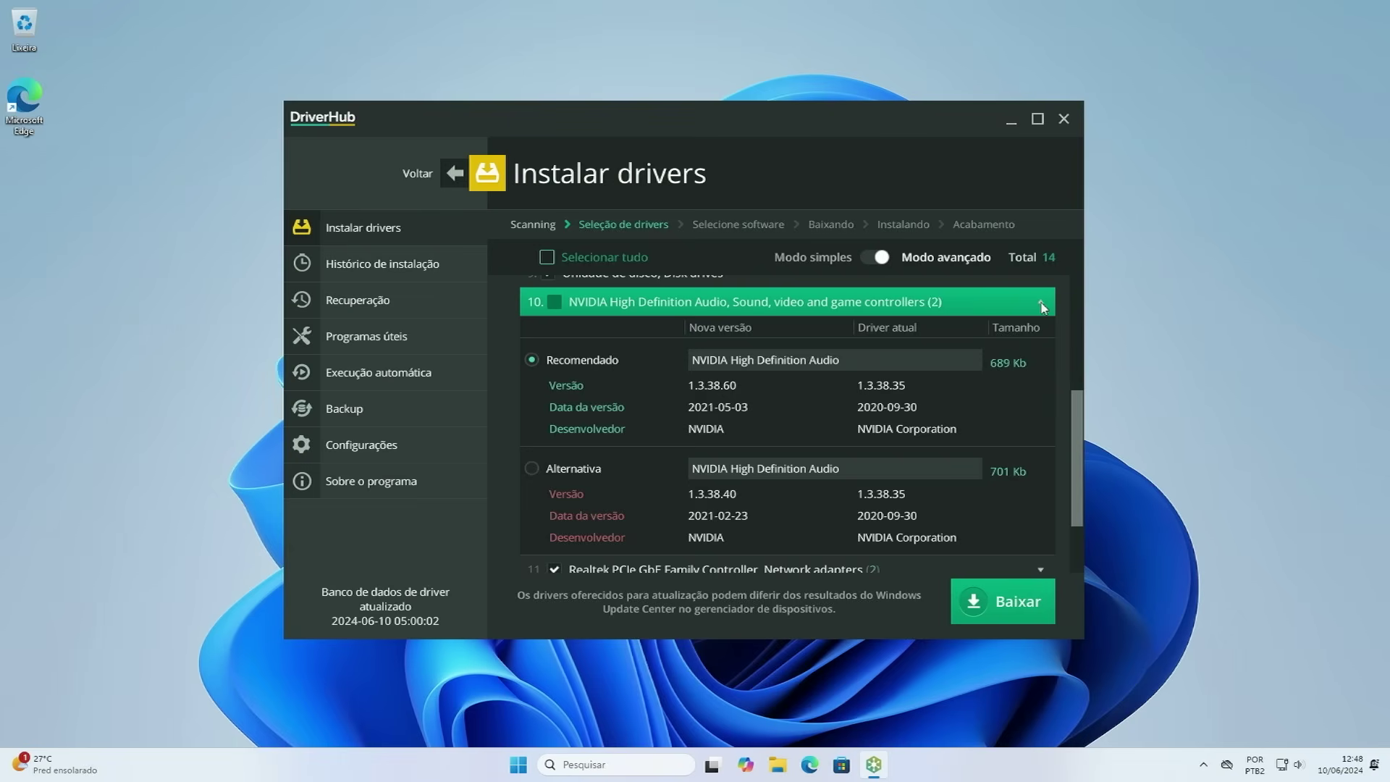
pyautogui.click(1042, 304)
pyautogui.moveTo(1077, 398); pyautogui.dragTo(1064, 299)
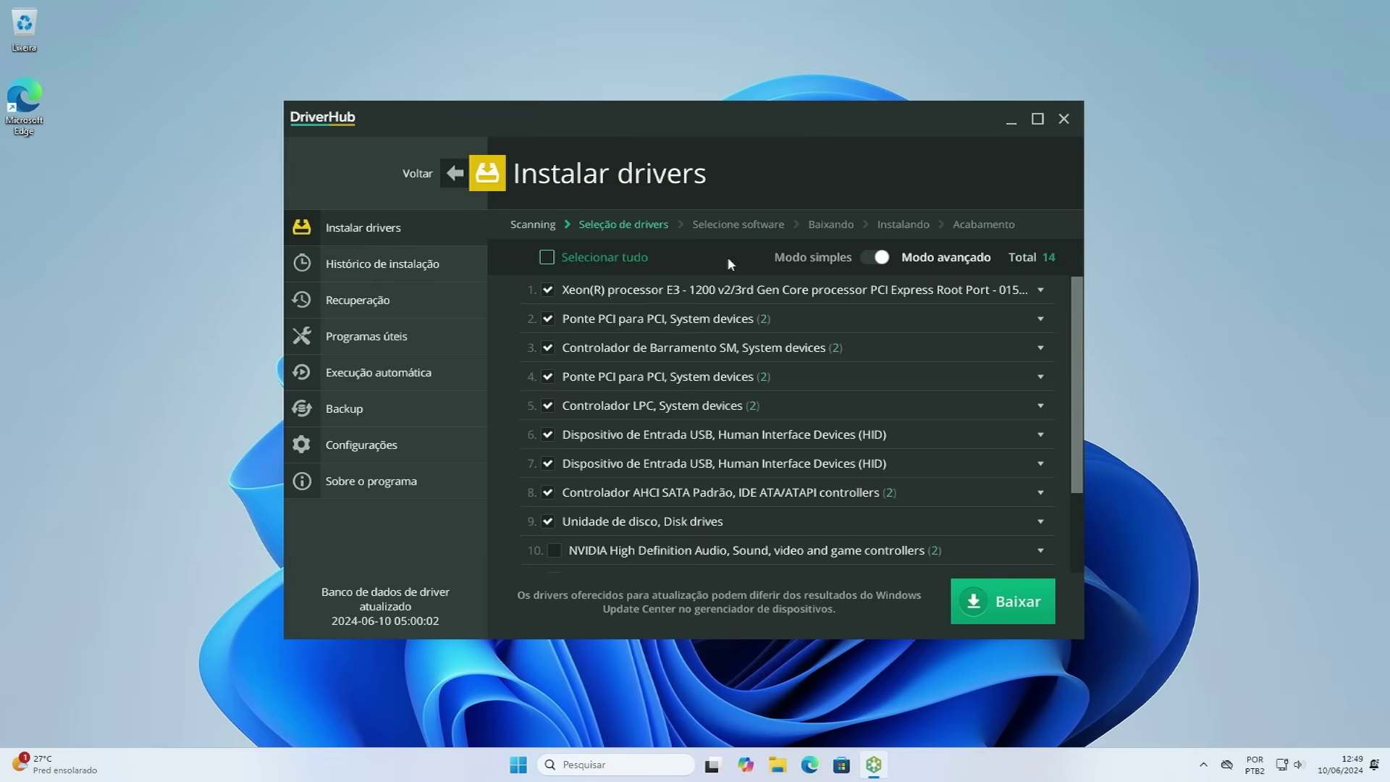
# Step: Download the selected drivers, choosing limited use for BrightData and skipping the recommended Opera Browser and Avast Antivirus
pyautogui.scroll(-3, 729, 278)
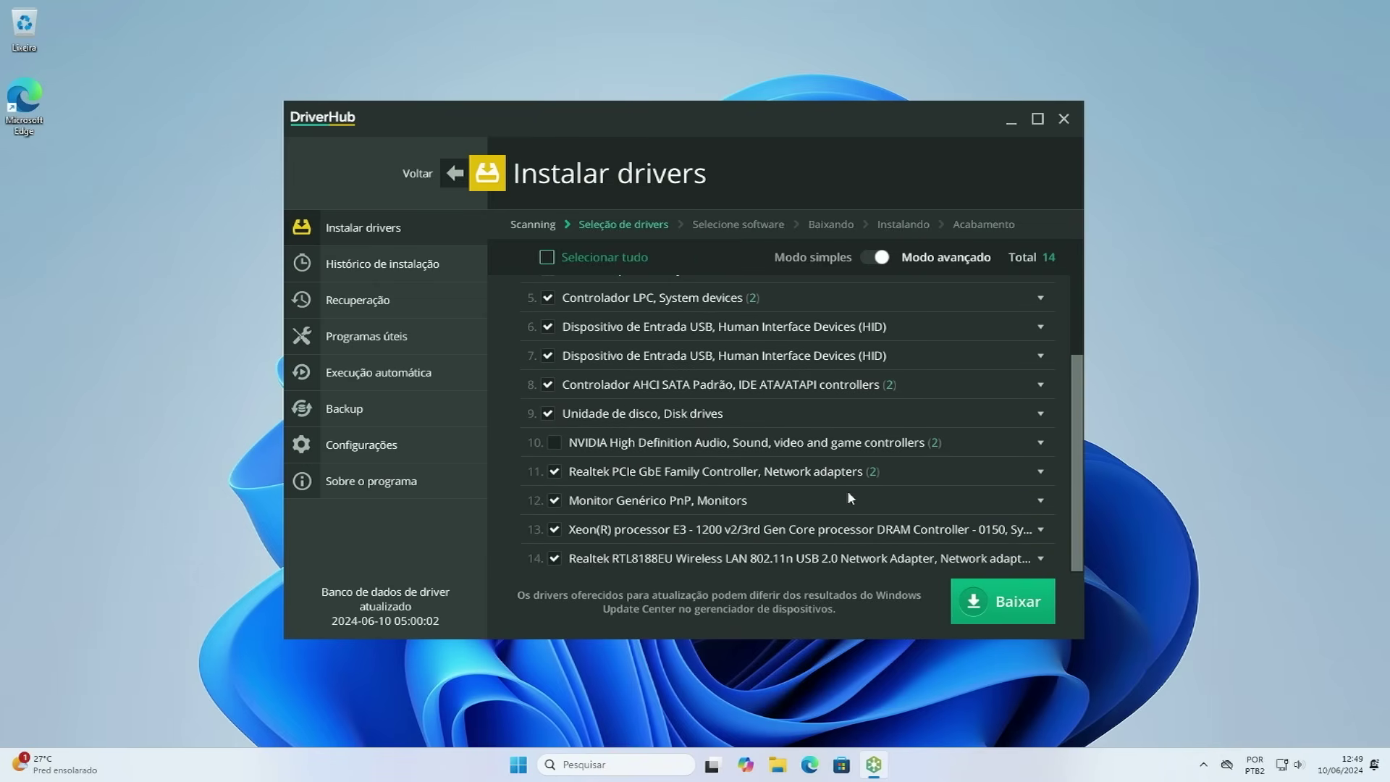
pyautogui.scroll(1, 847, 490)
pyautogui.scroll(-1, 710, 456)
pyautogui.scroll(2, 748, 449)
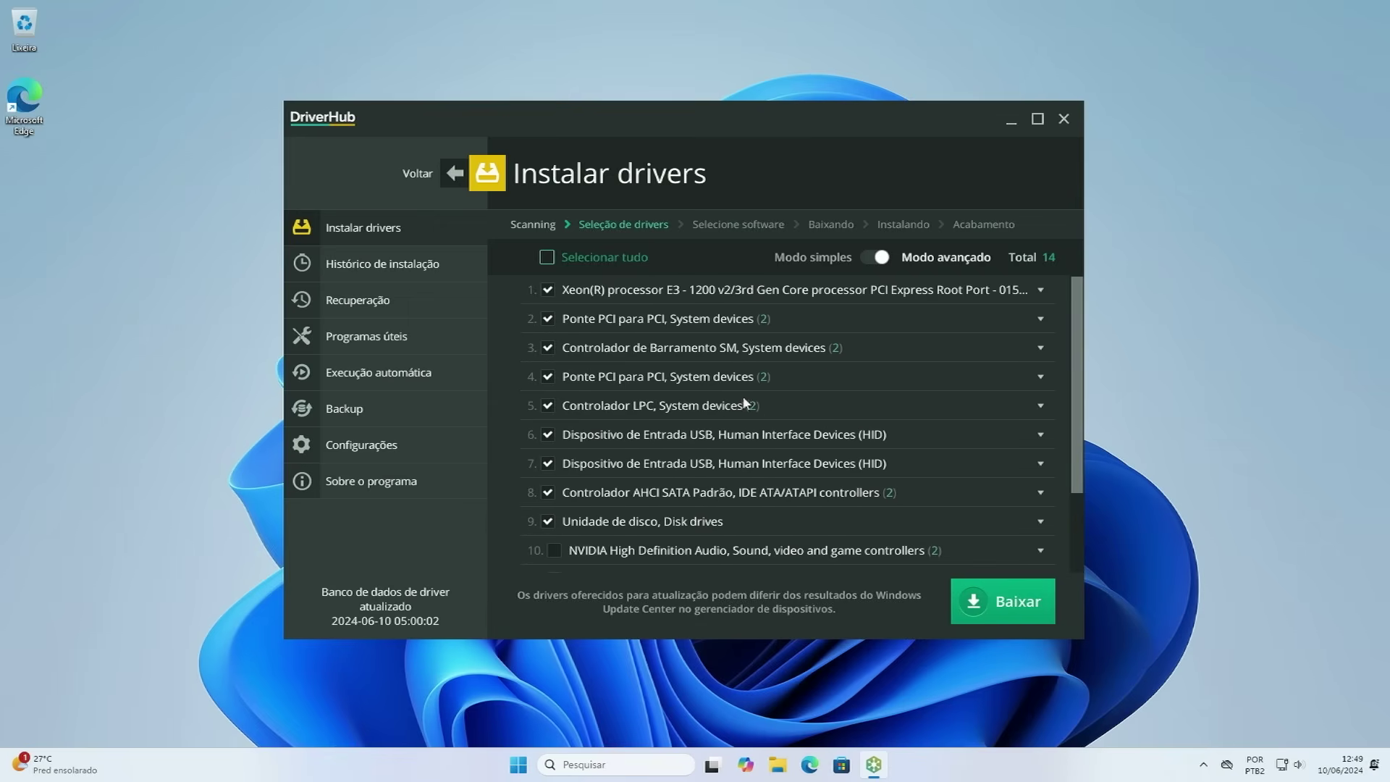
pyautogui.click(1011, 615)
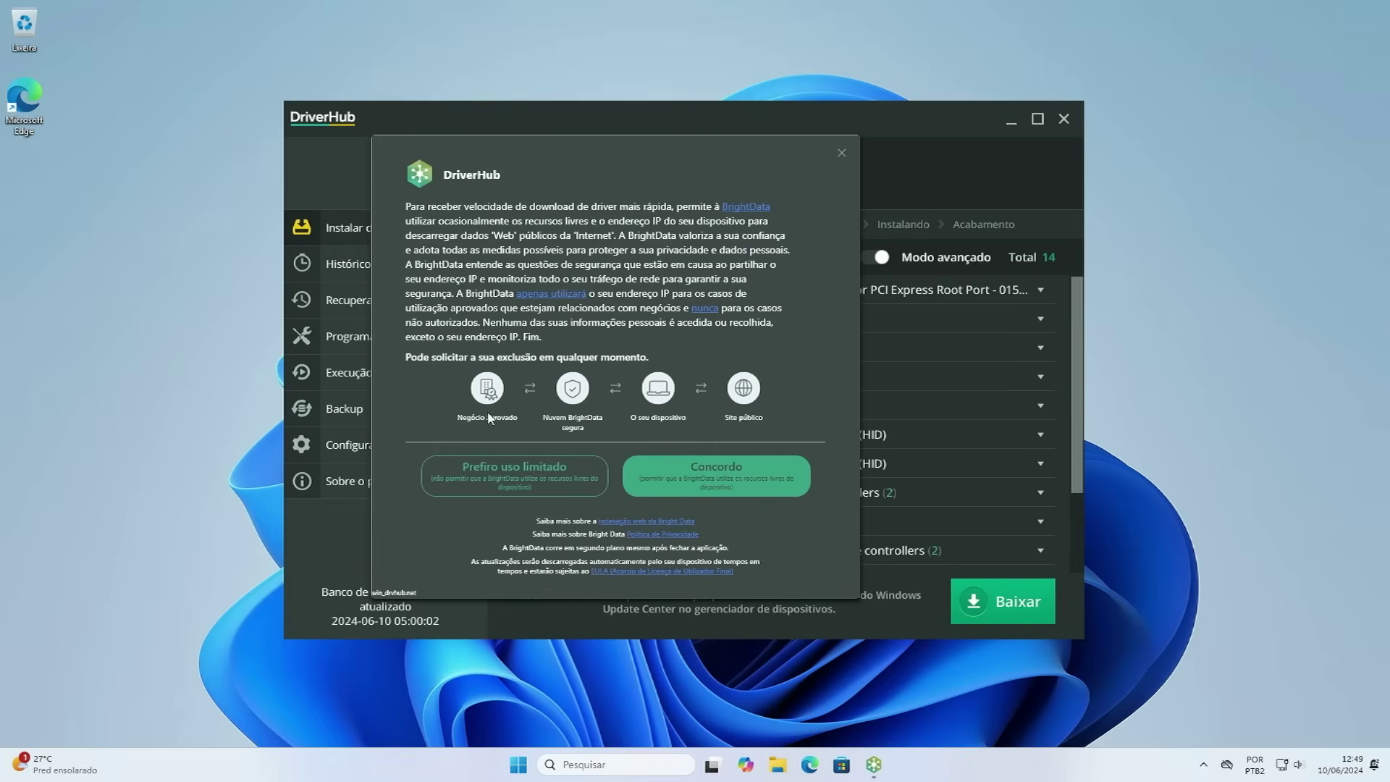
pyautogui.click(548, 487)
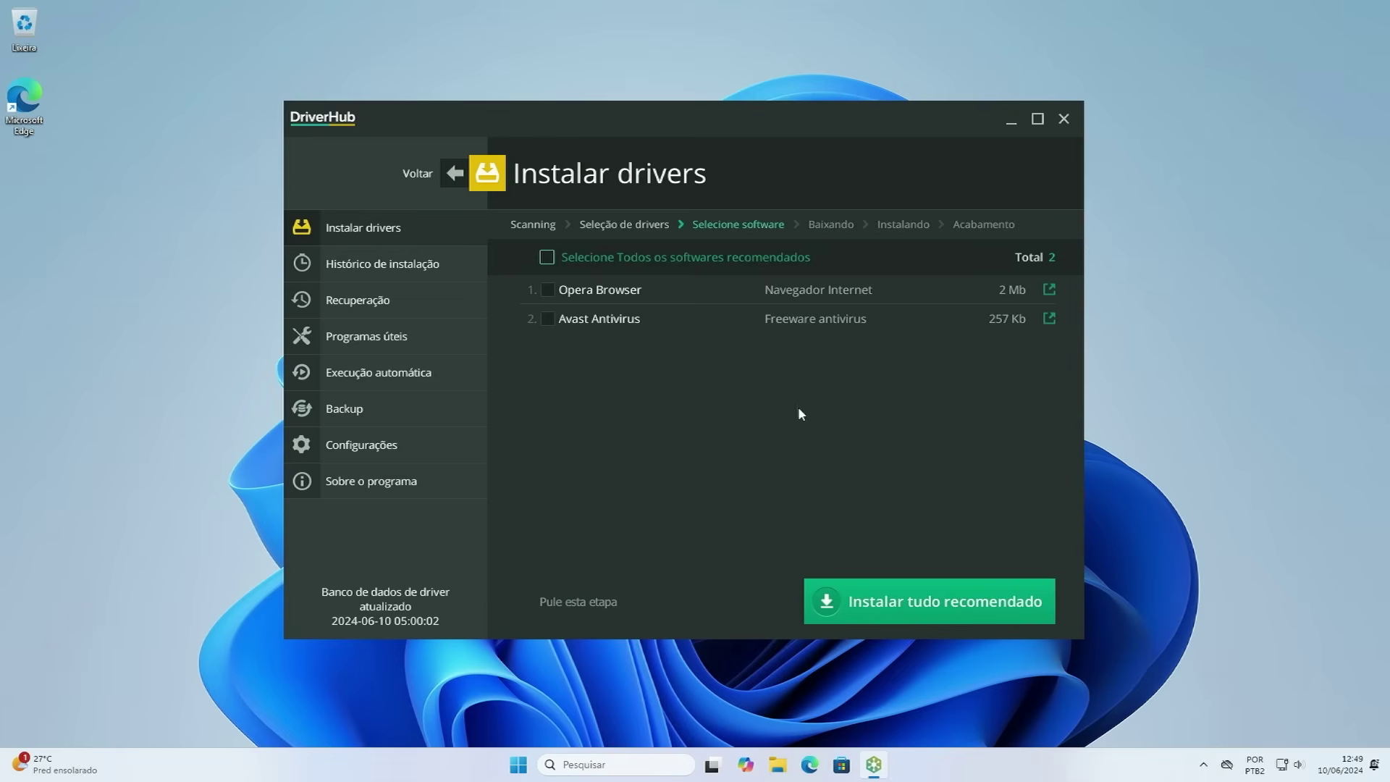
pyautogui.click(571, 604)
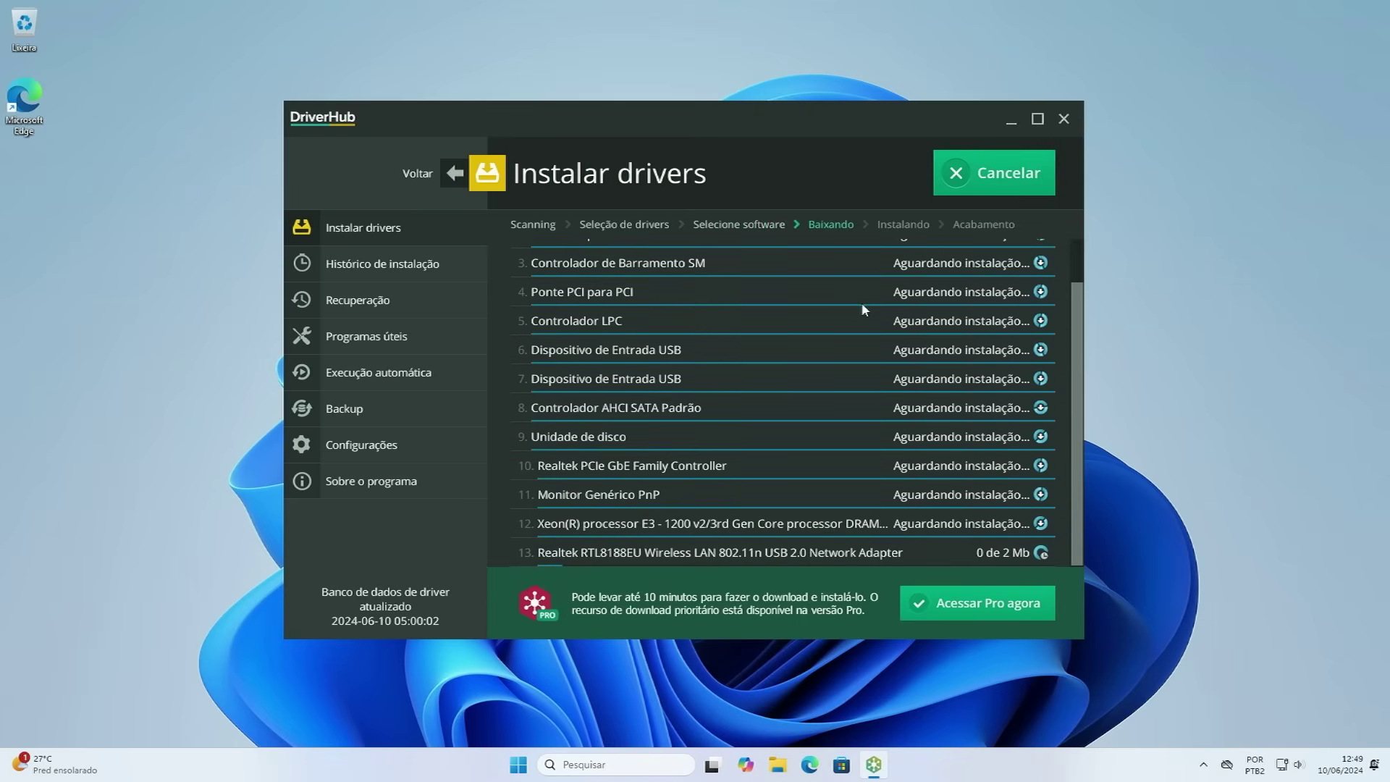
# Step: Start installing the downloaded drivers and continue past the notice about unsigned drivers
pyautogui.scroll(1, 775, 442)
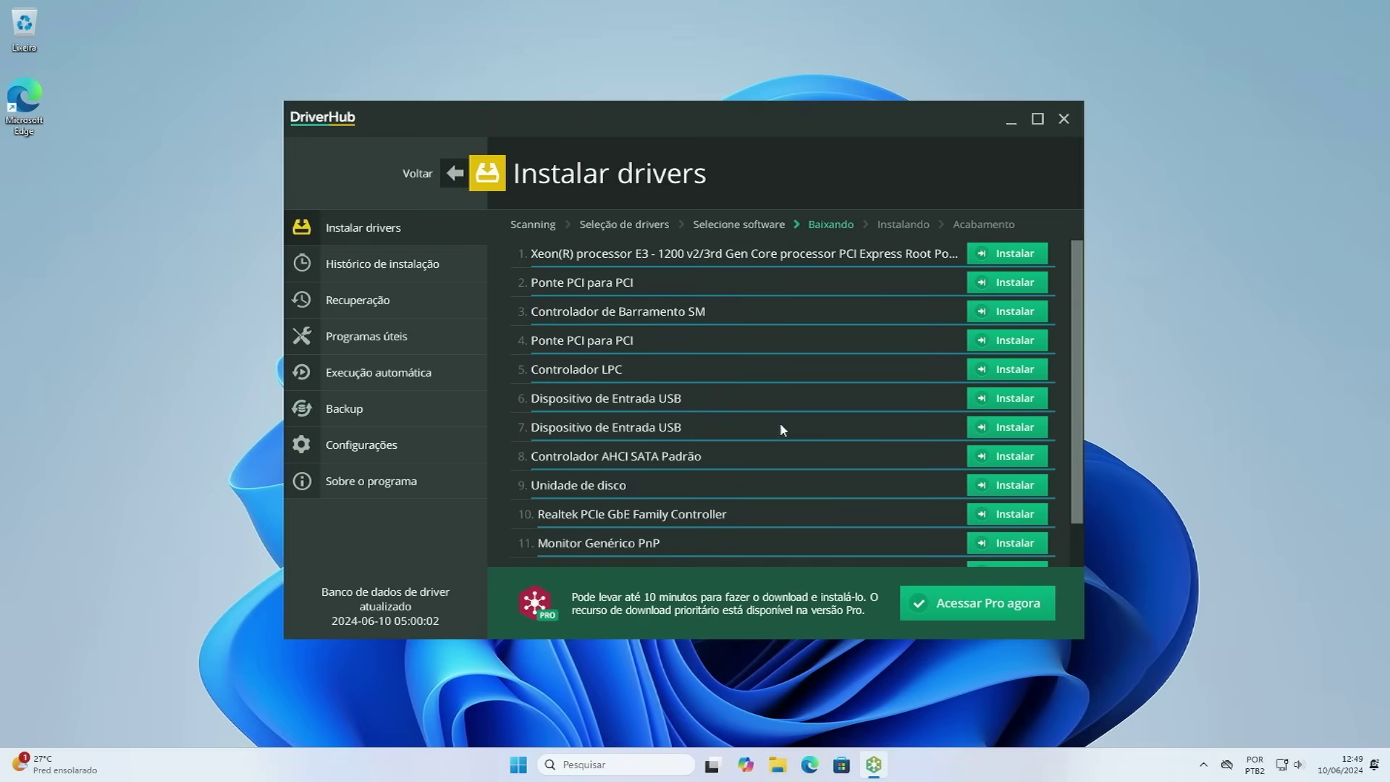
pyautogui.scroll(-1, 790, 404)
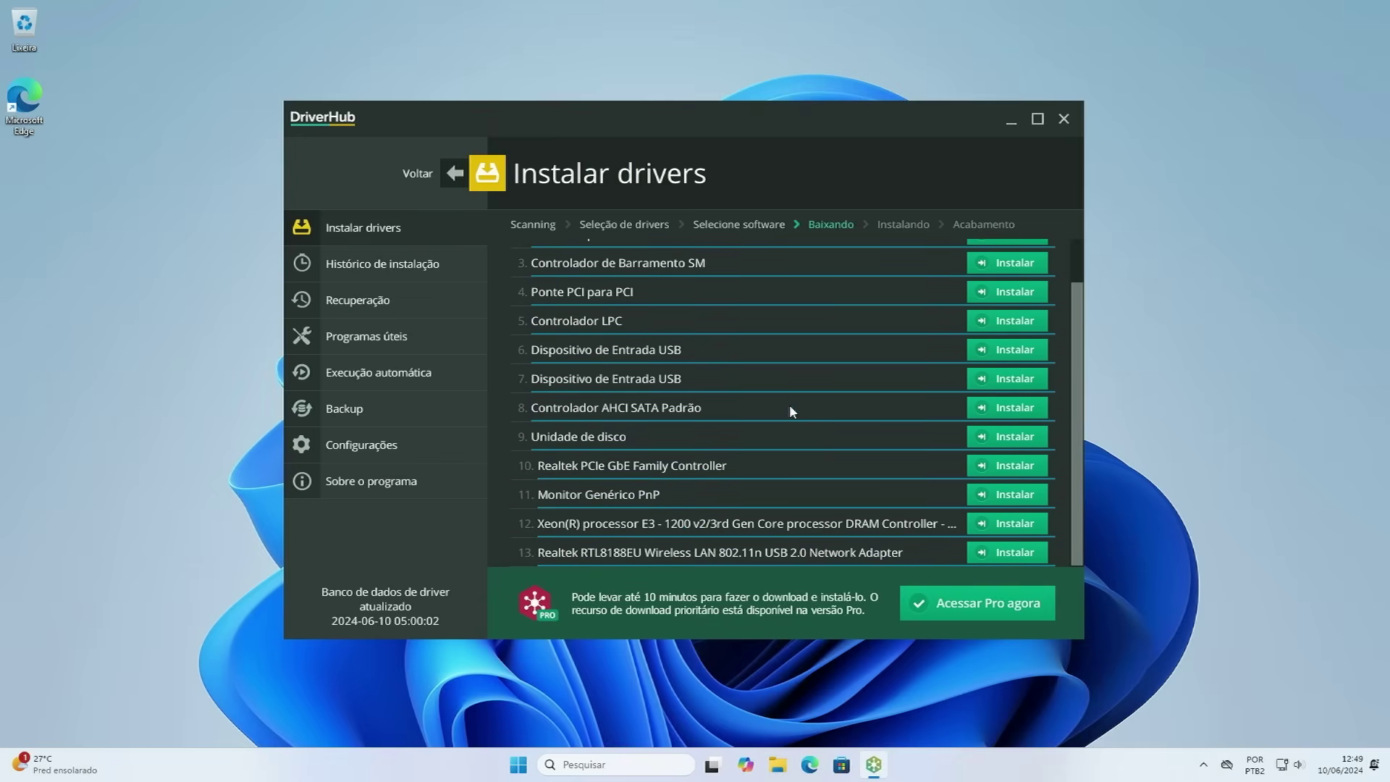
pyautogui.scroll(1, 707, 519)
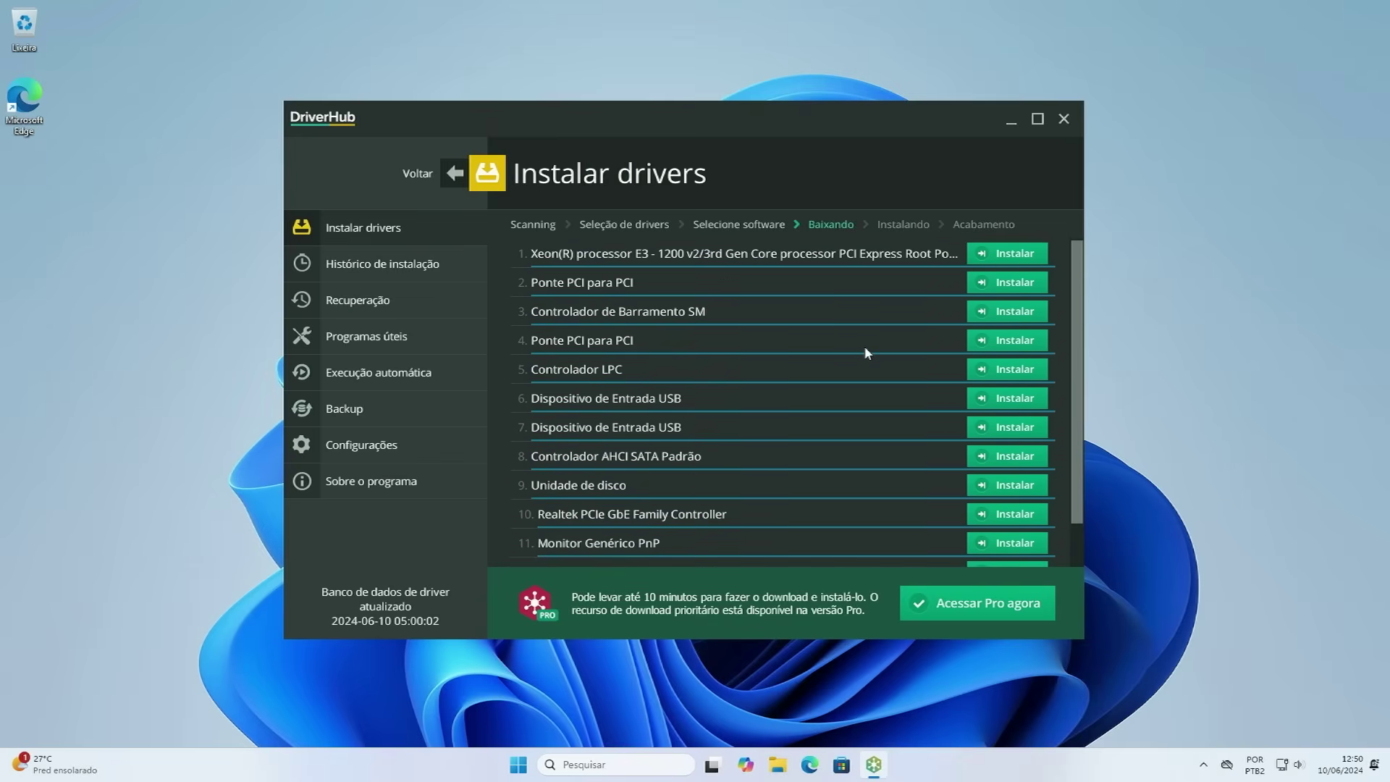
pyautogui.click(986, 267)
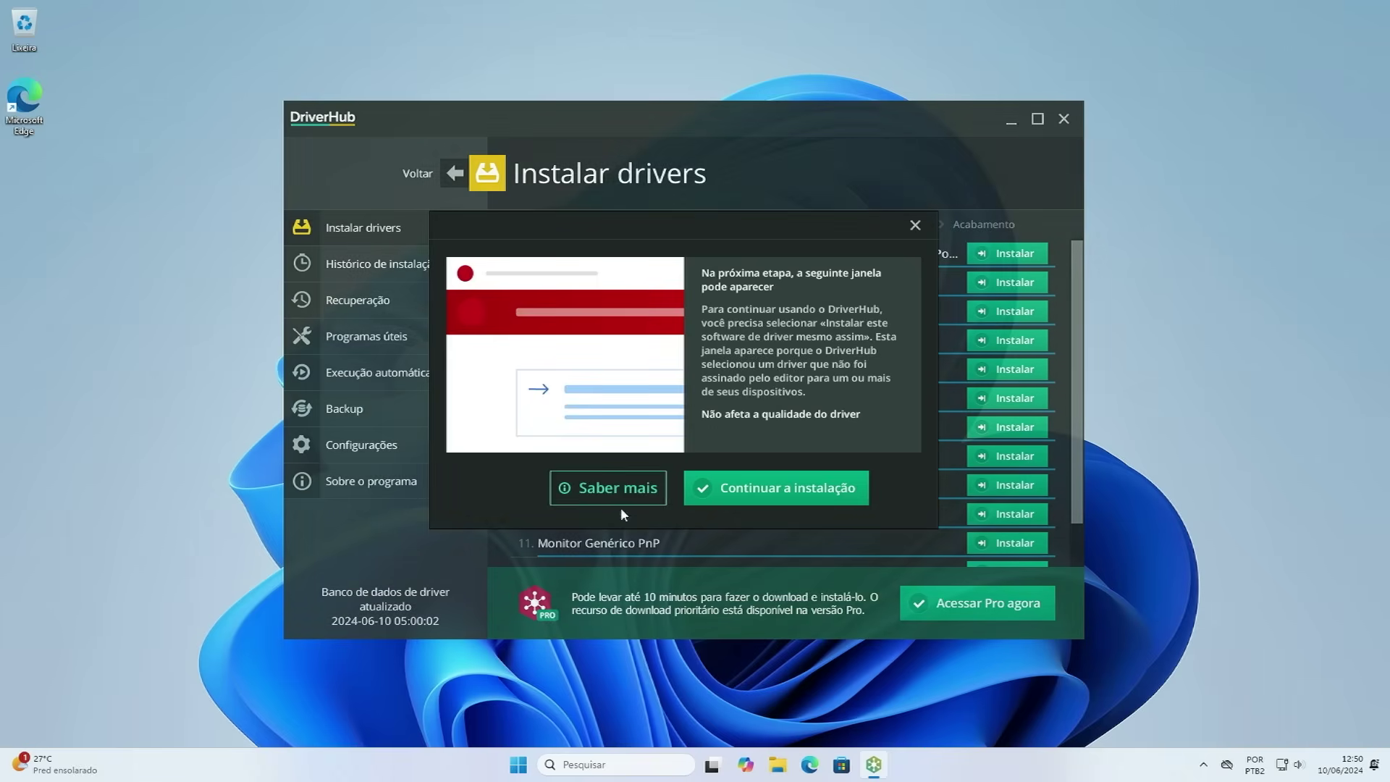
pyautogui.click(786, 488)
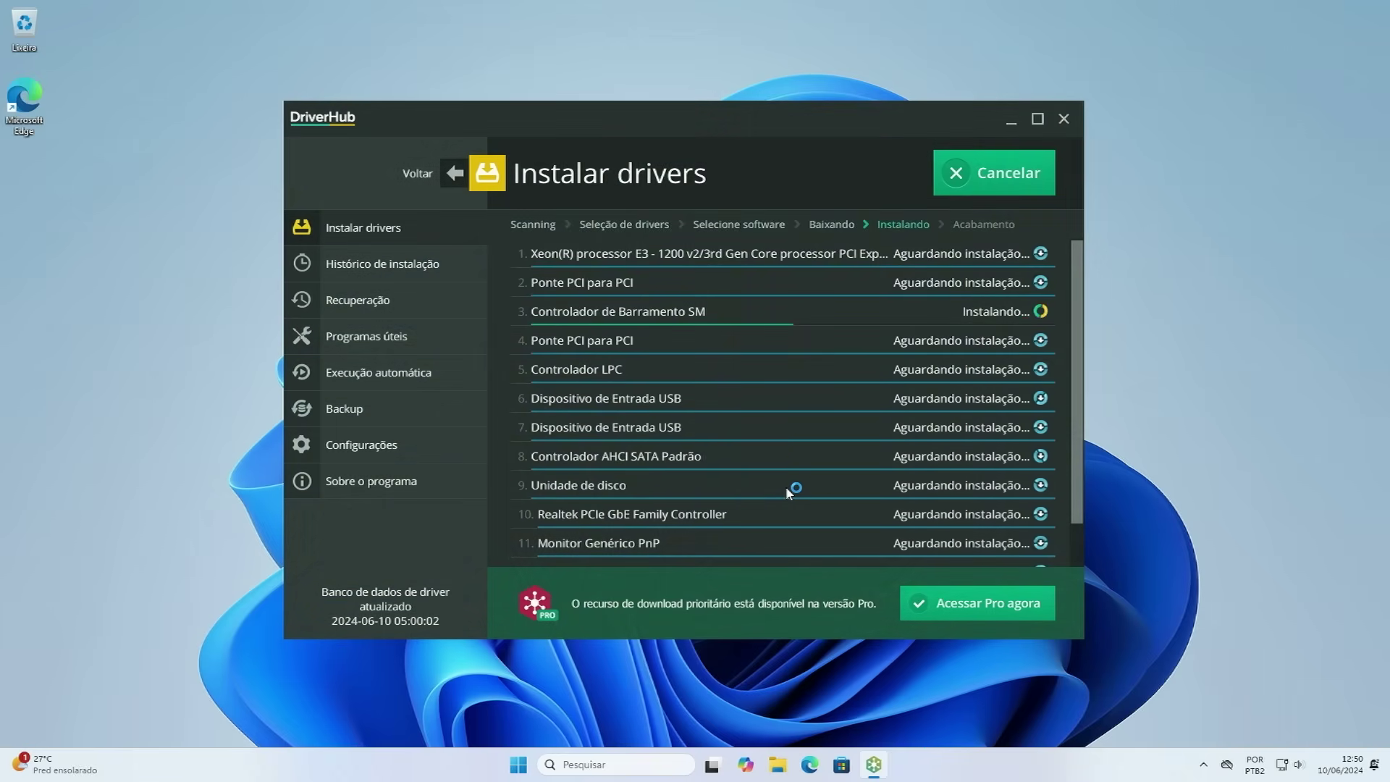
# Step: Allow Windows Security to install the driver software with an unverified publisher anyway
pyautogui.scroll(-2, 966, 325)
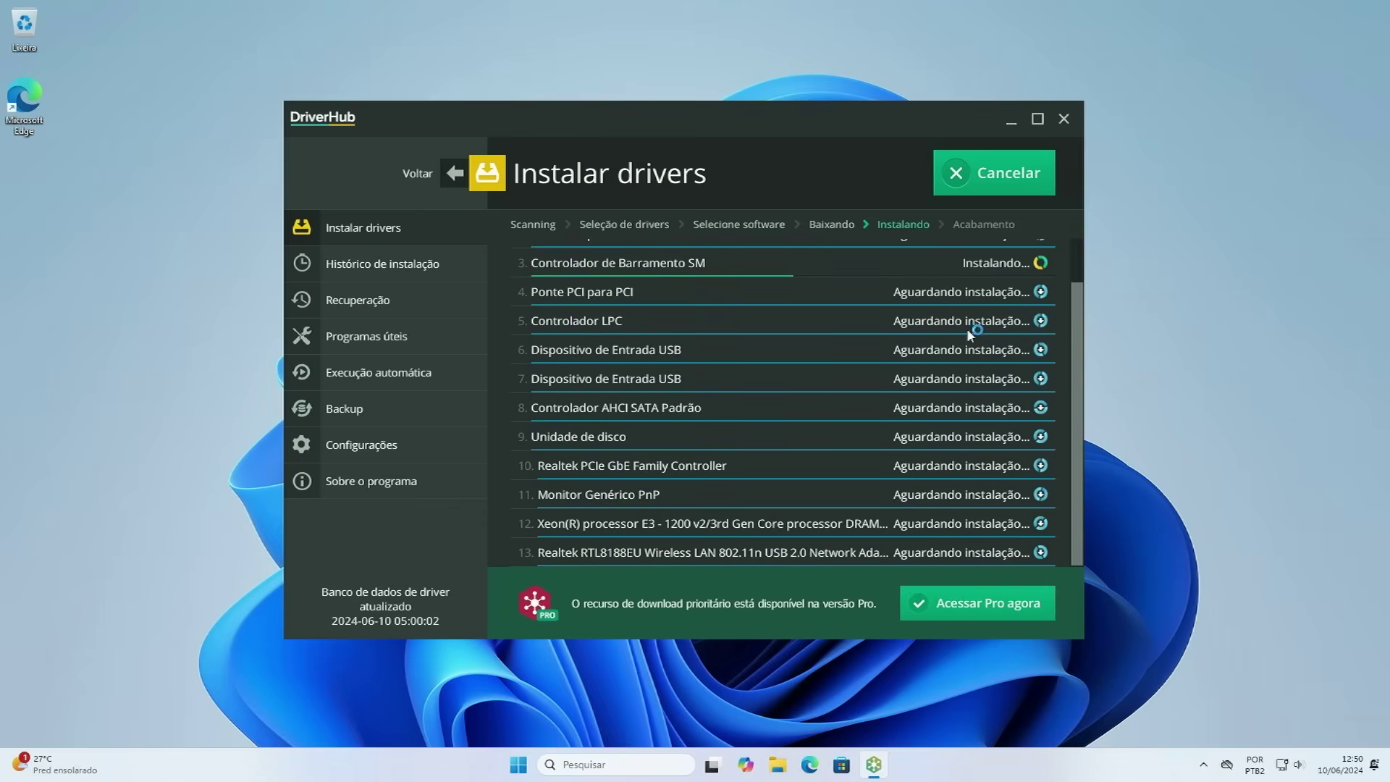
pyautogui.scroll(2, 957, 386)
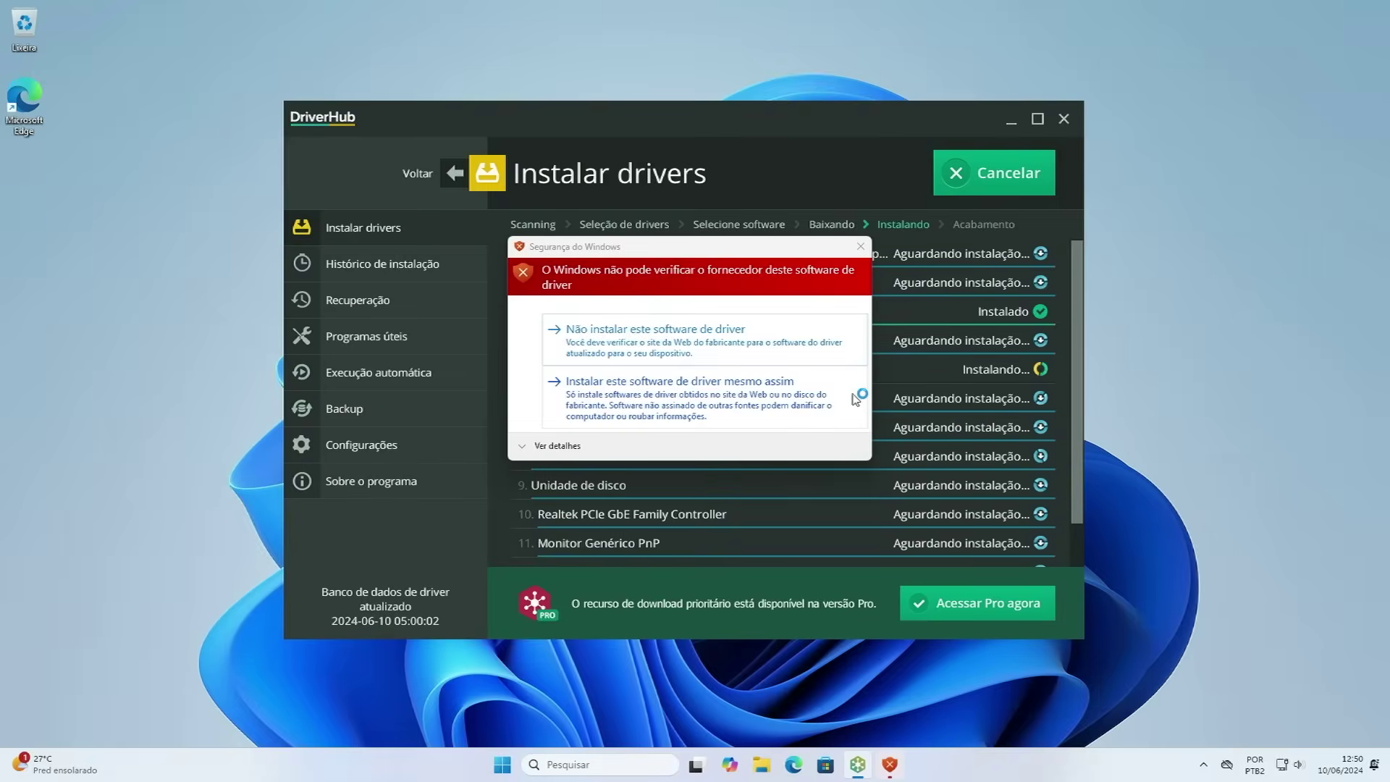
pyautogui.moveTo(731, 252); pyautogui.dragTo(717, 289)
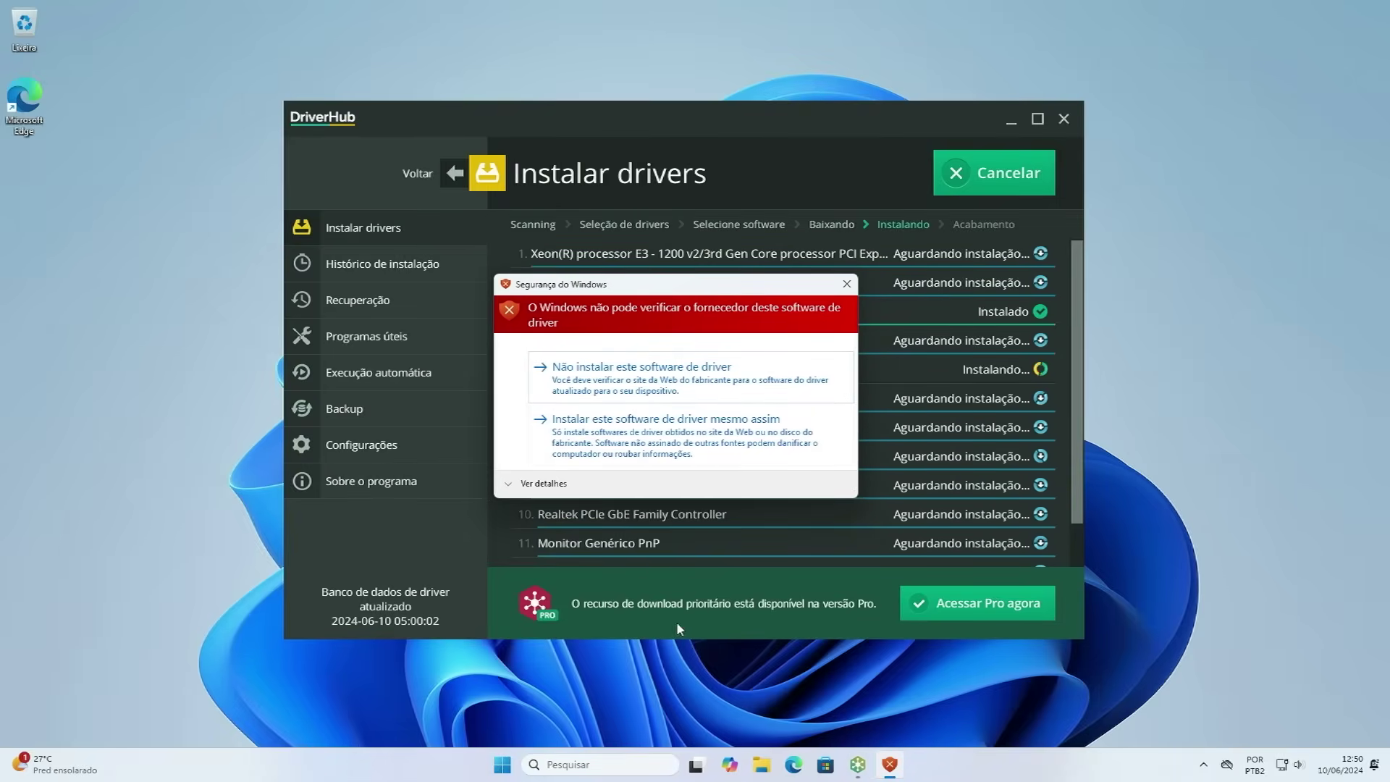
pyautogui.click(606, 441)
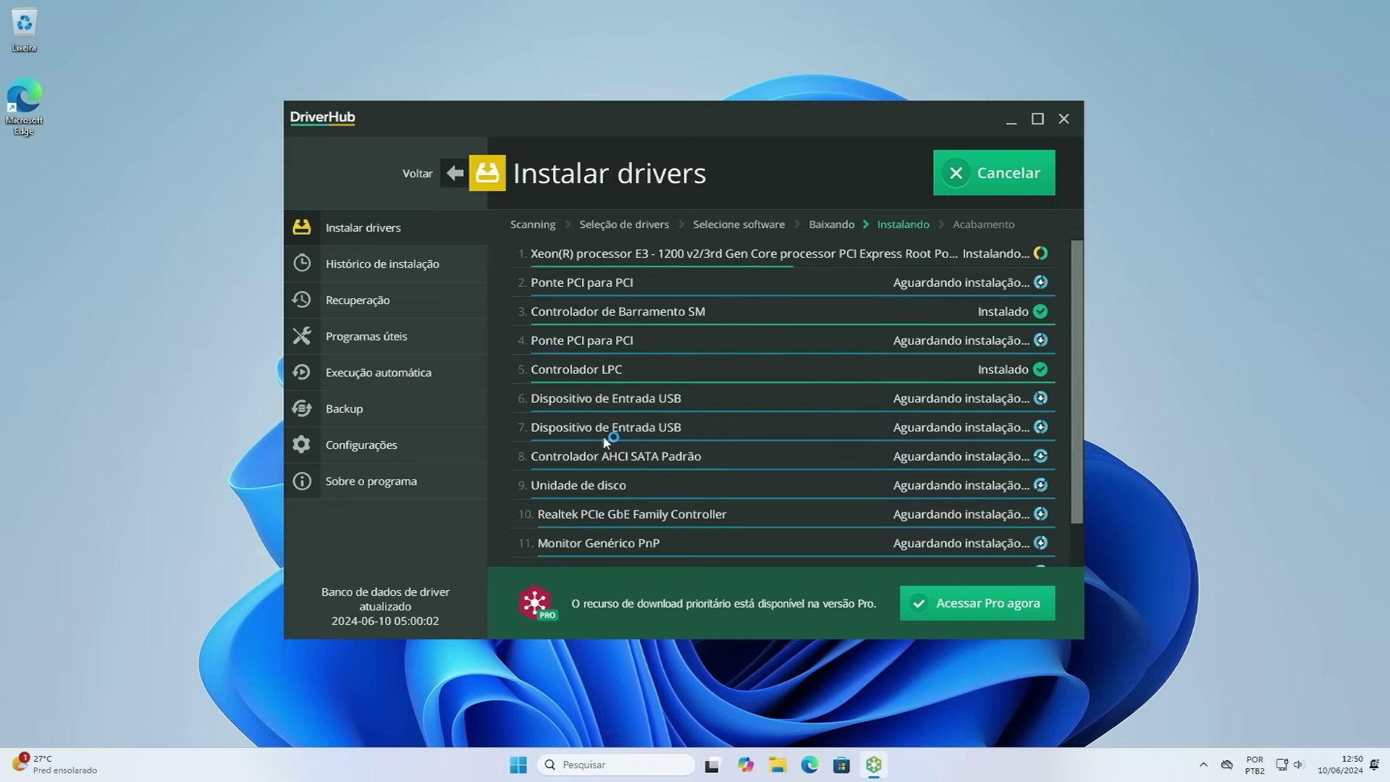
pyautogui.click(627, 406)
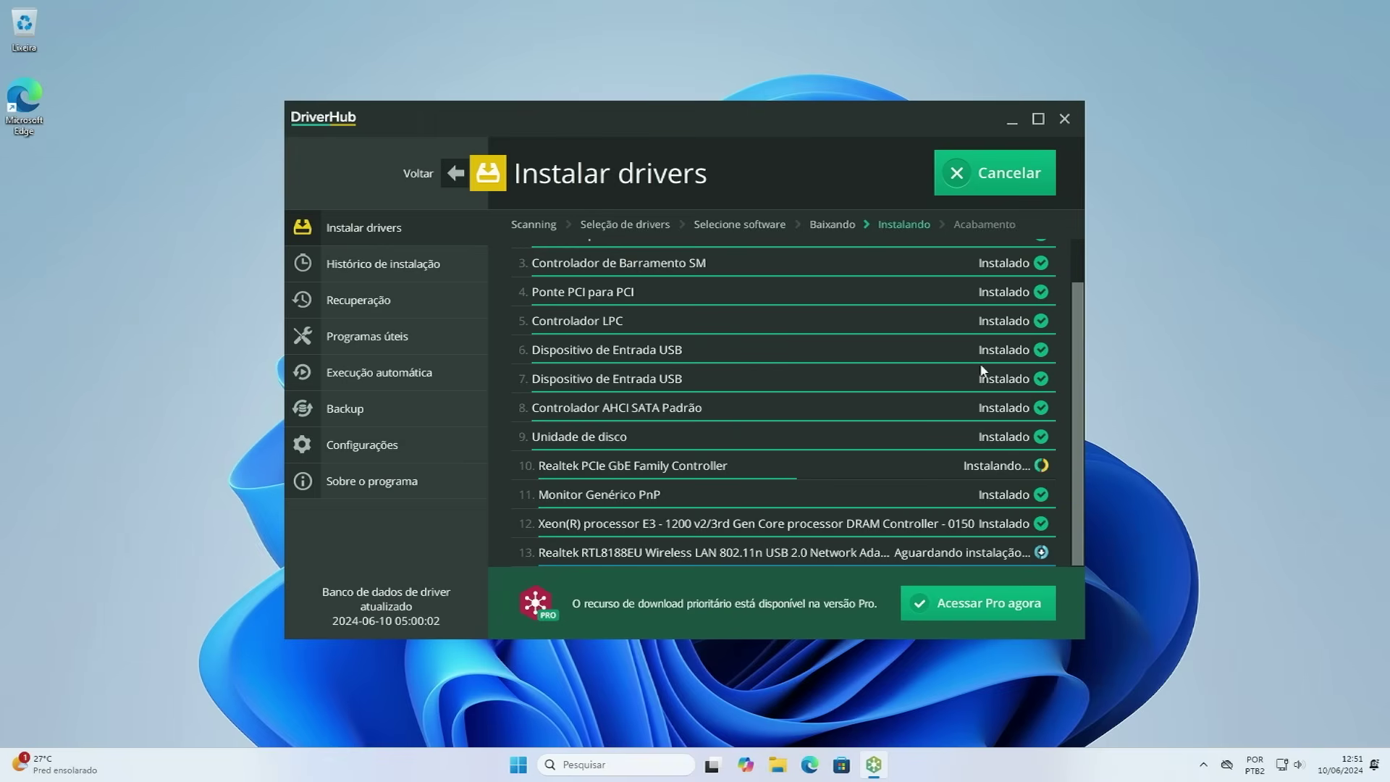
# Step: Check the installation status of every driver in the list and close DriverHub
pyautogui.scroll(1, 989, 457)
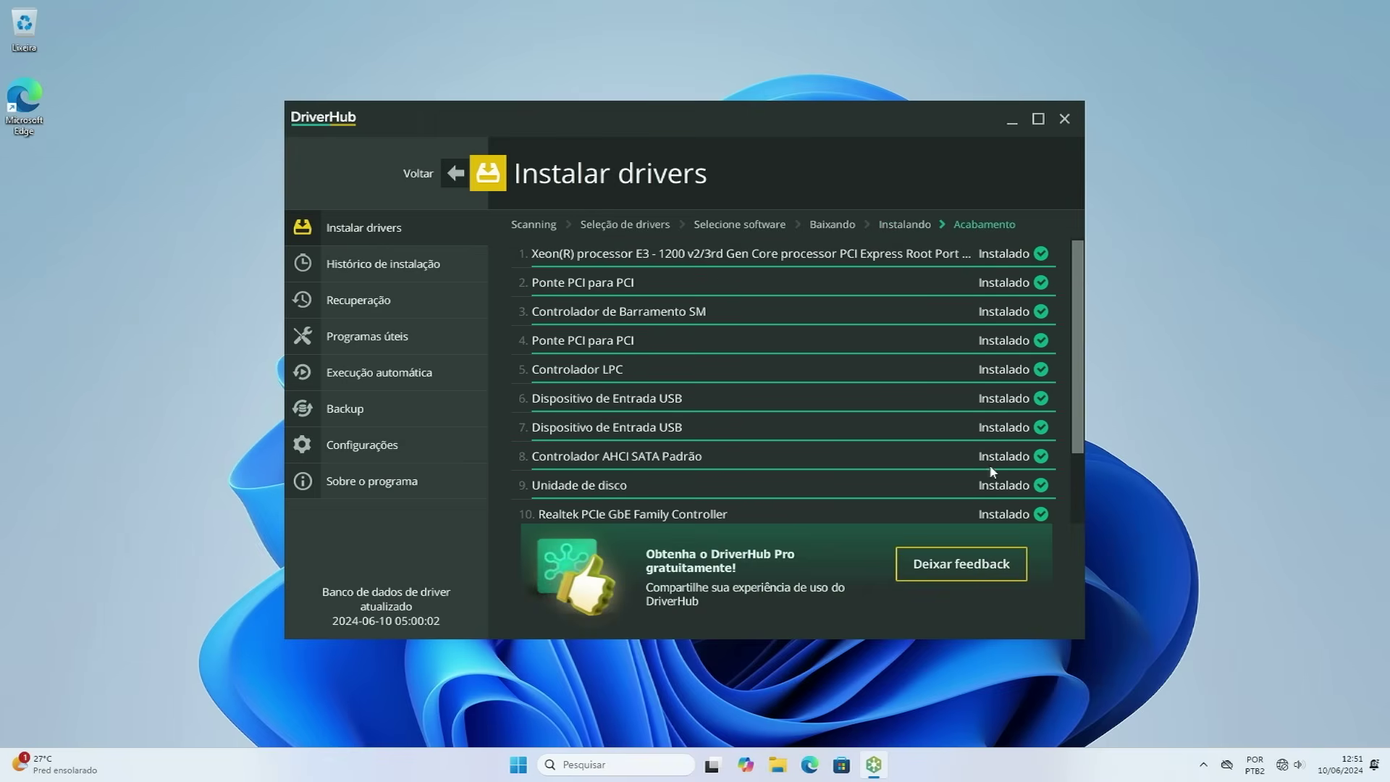
pyautogui.scroll(-1, 992, 470)
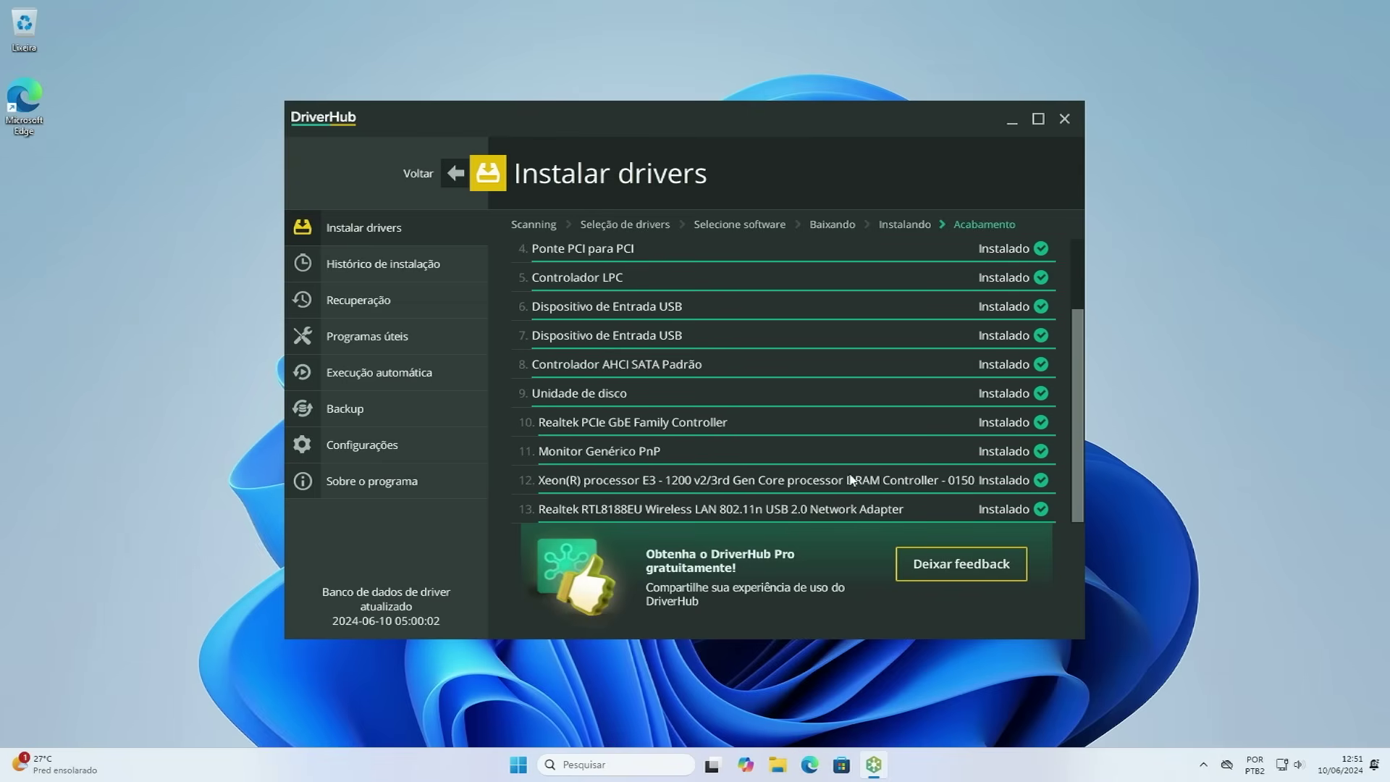
pyautogui.click(1065, 120)
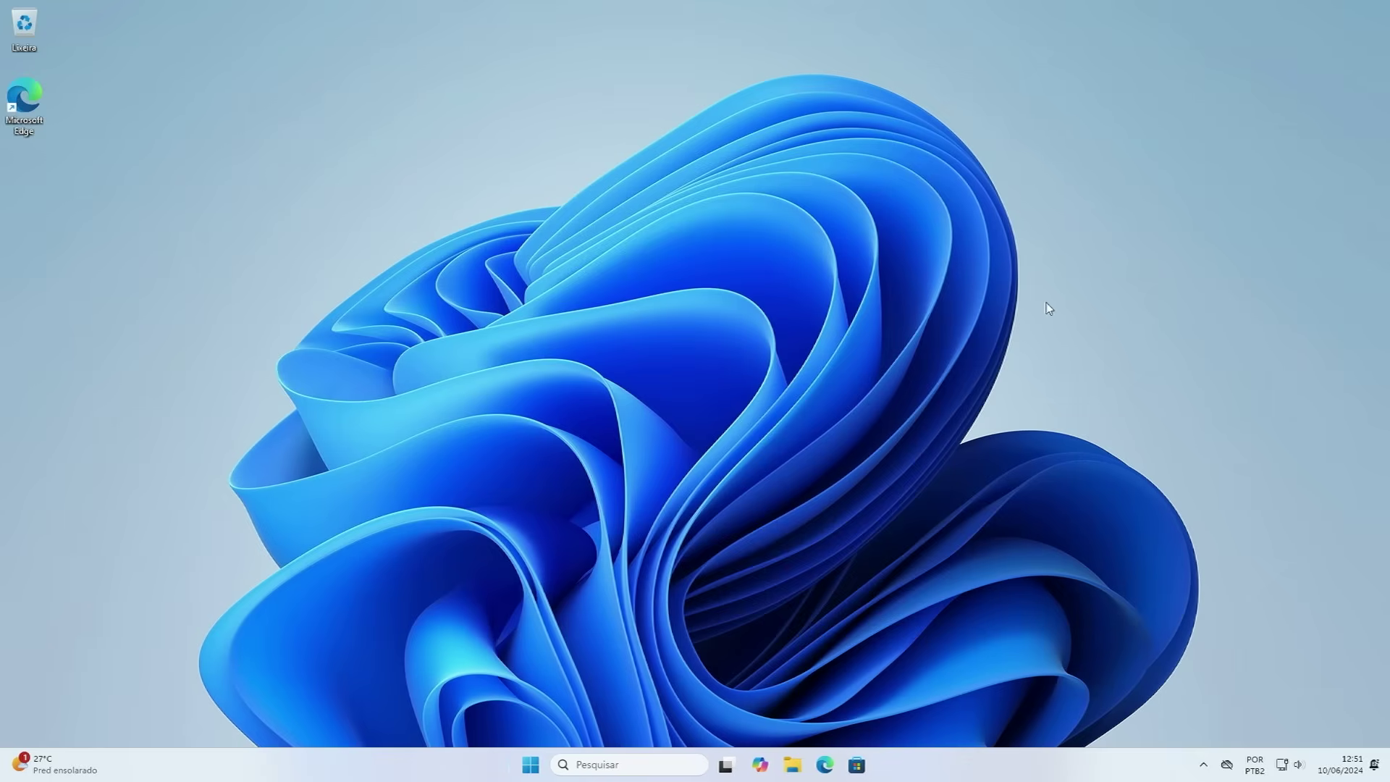
# Step: Restart the computer to complete the driver installation
pyautogui.press('super')
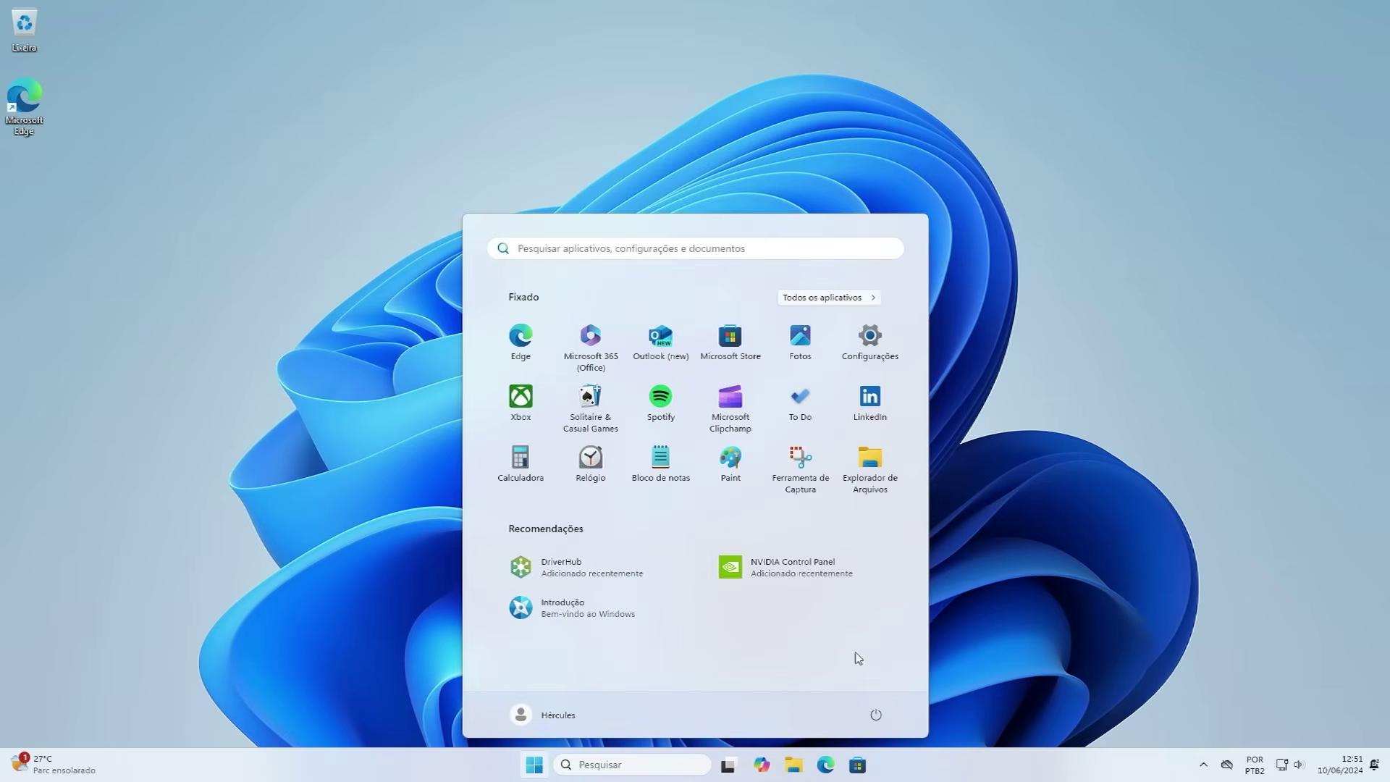
pyautogui.click(876, 715)
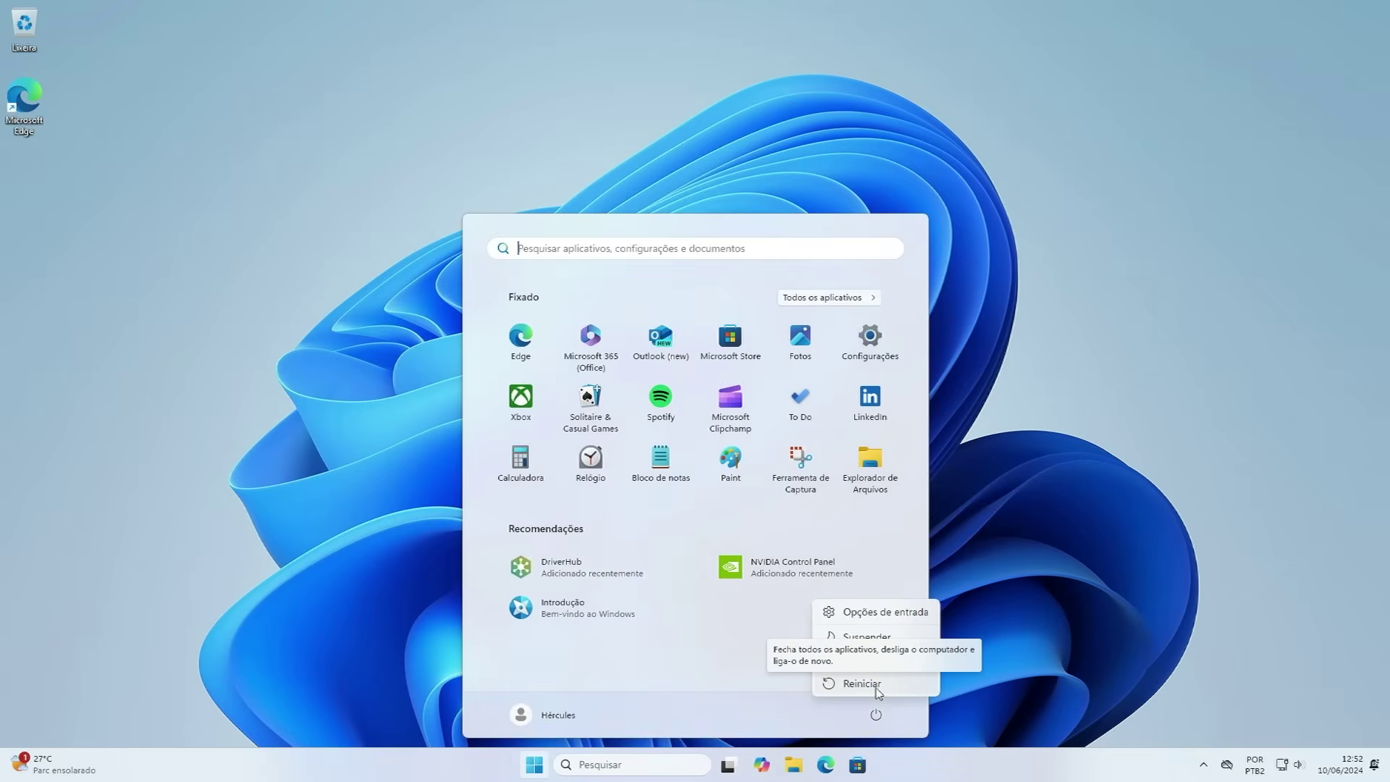
pyautogui.click(862, 683)
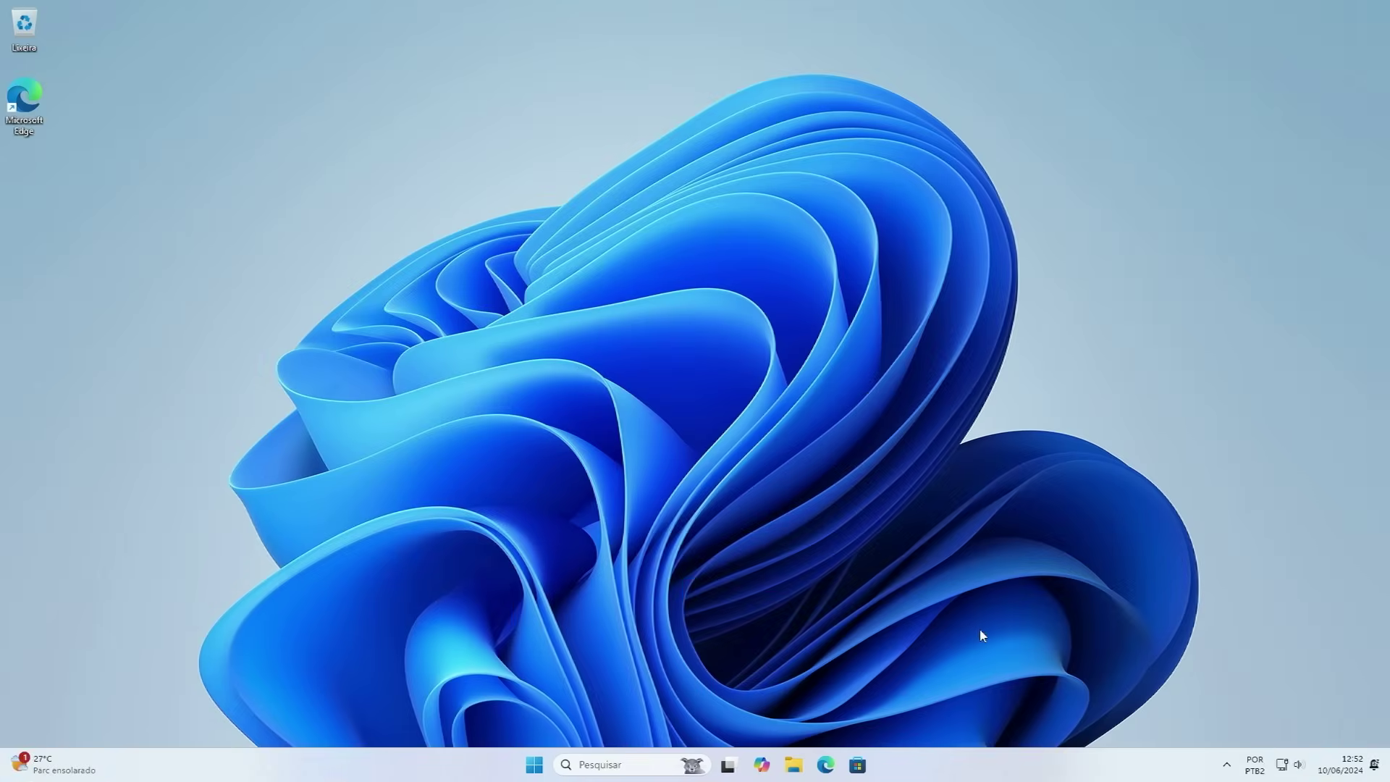
pyautogui.click(534, 765)
pyautogui.click(1009, 507)
pyautogui.click(534, 765)
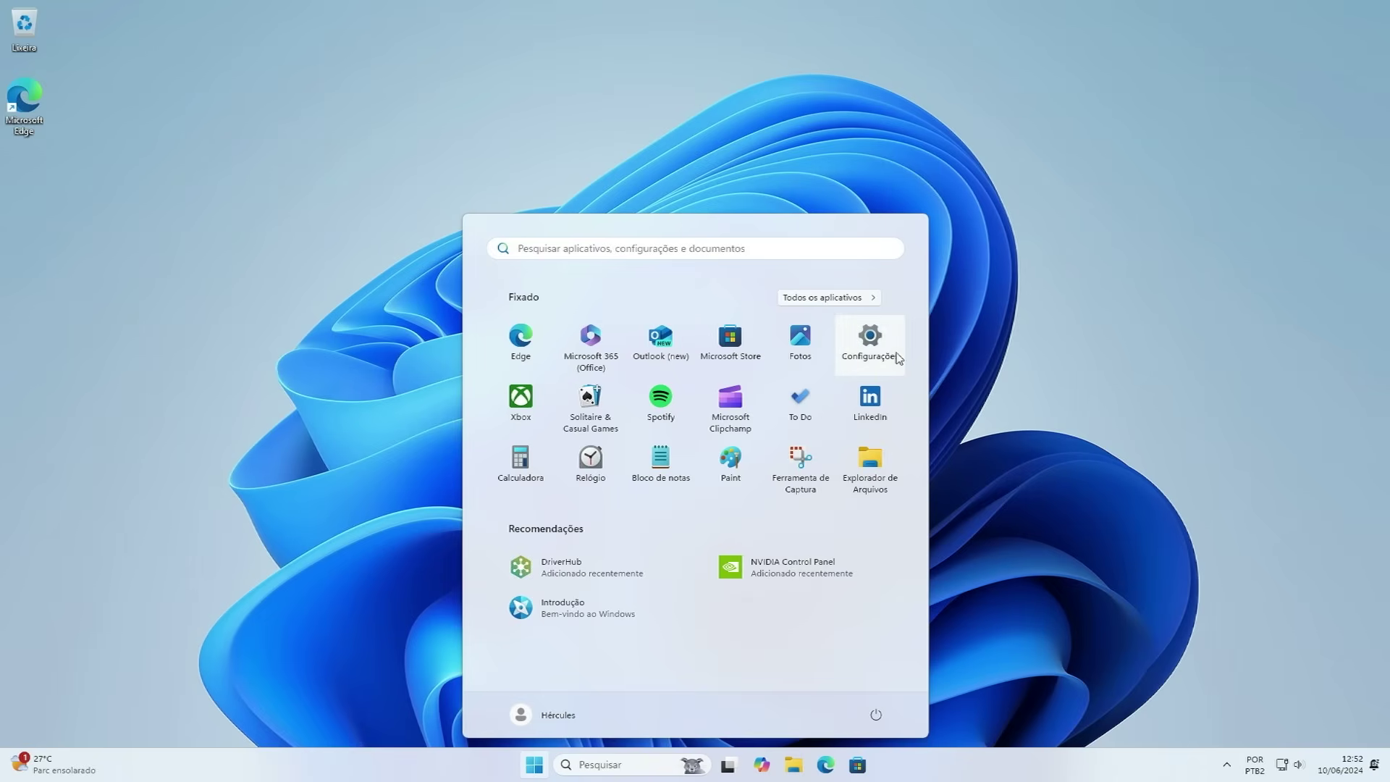
pyautogui.click(1022, 363)
pyautogui.click(1228, 767)
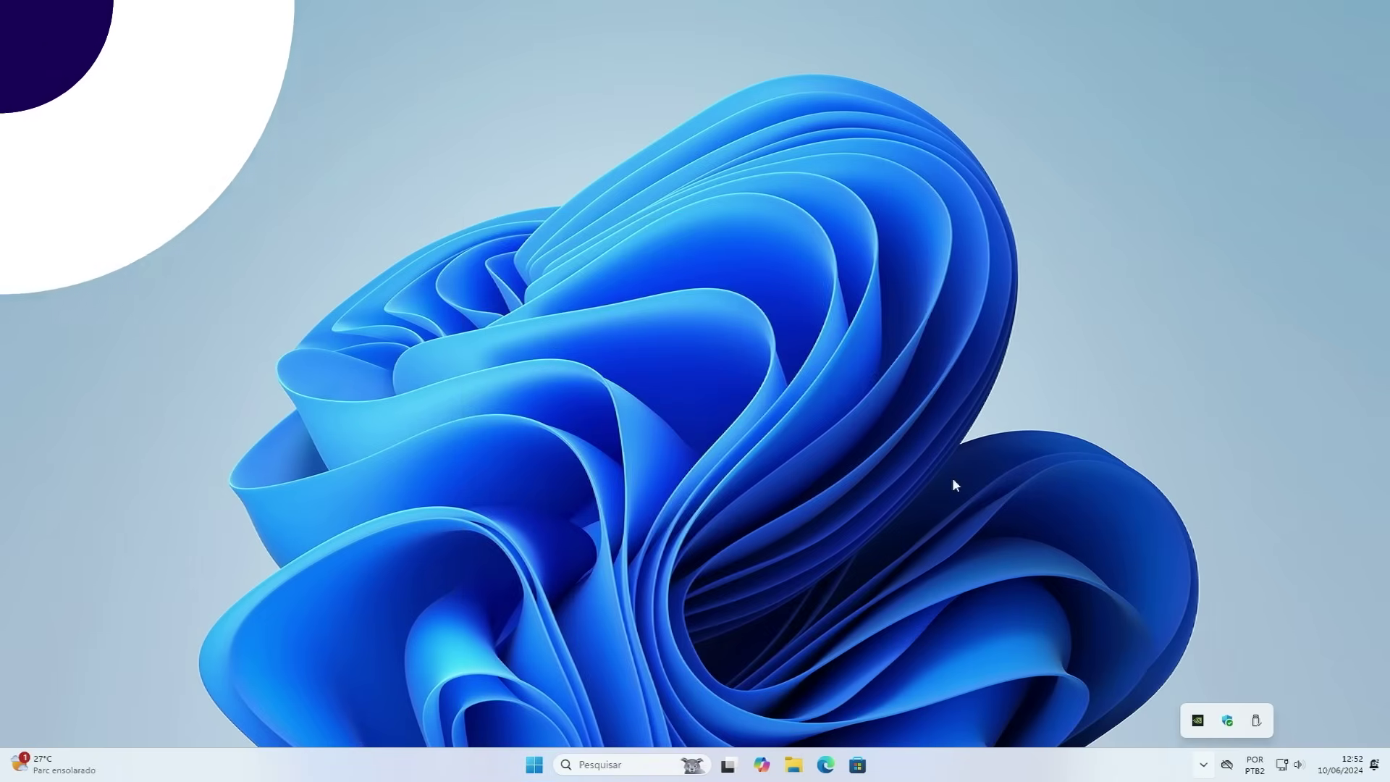